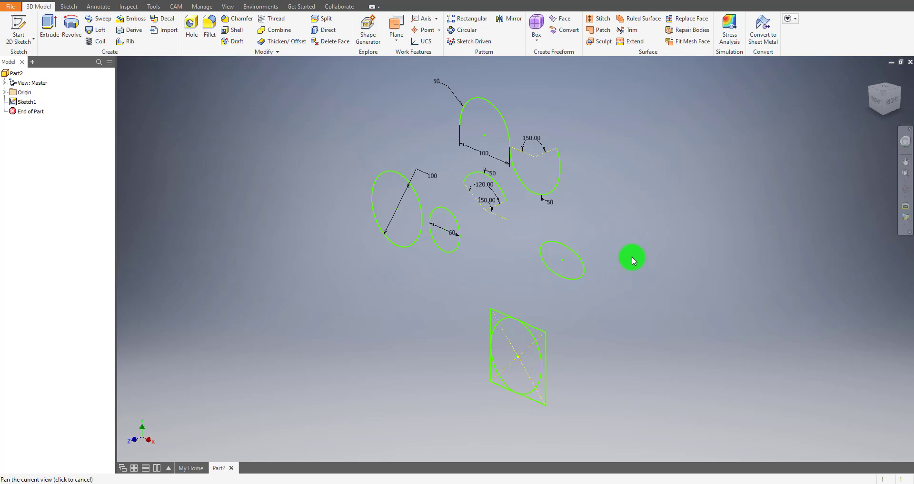
Create a new Standard (mm) part and start a 2D sketch on the front XY plane
middle_drag(632, 256, 603, 253)
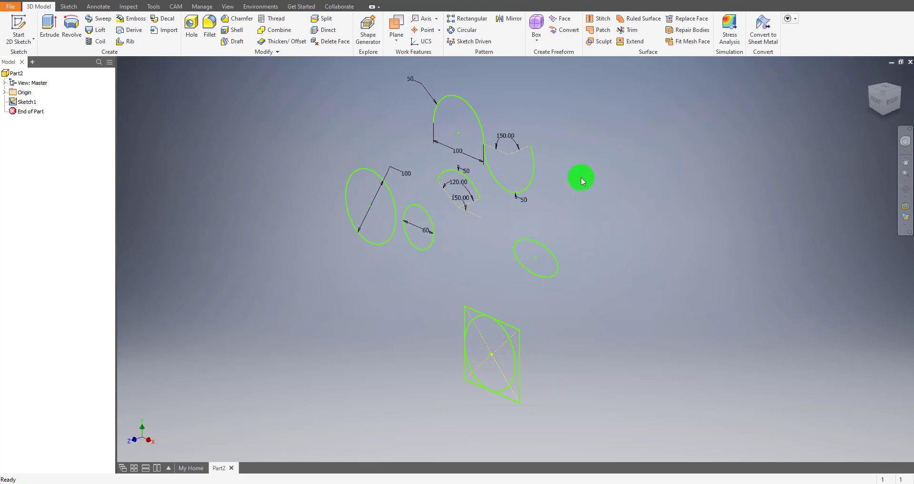
middle_drag(581, 177, 527, 175)
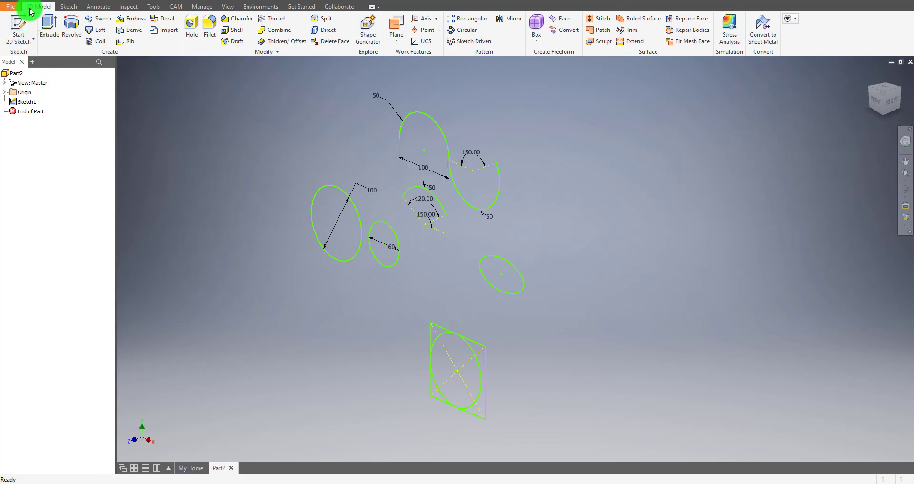
click(13, 2)
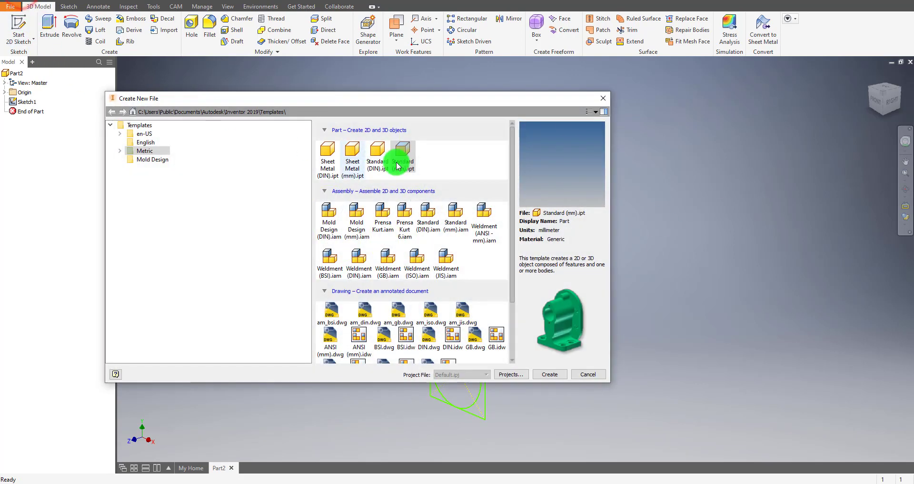
double_click(403, 146)
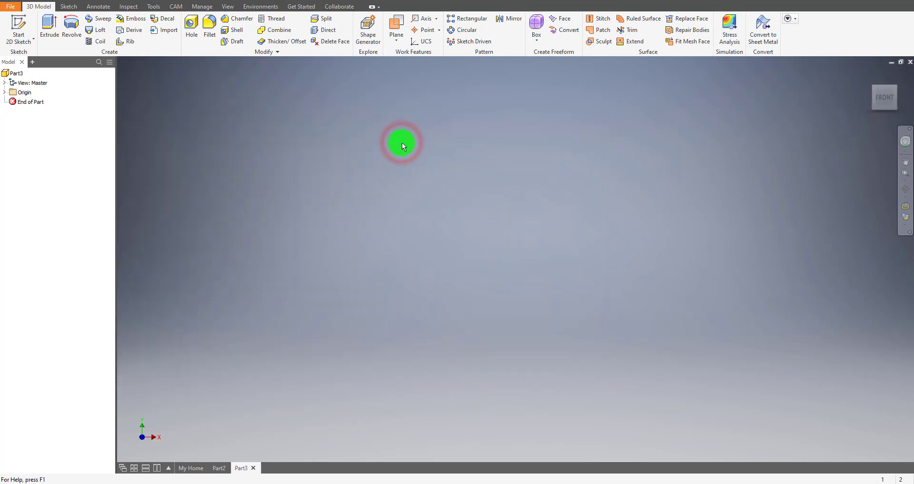
click(18, 21)
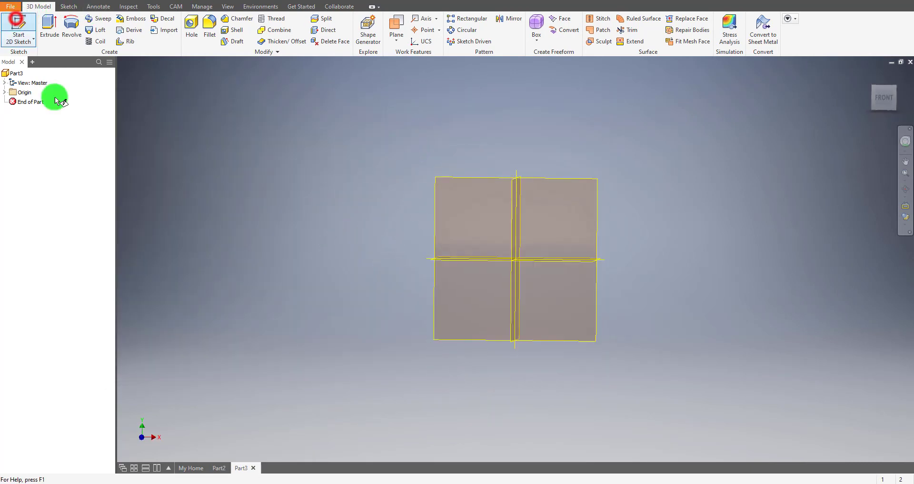
click(477, 136)
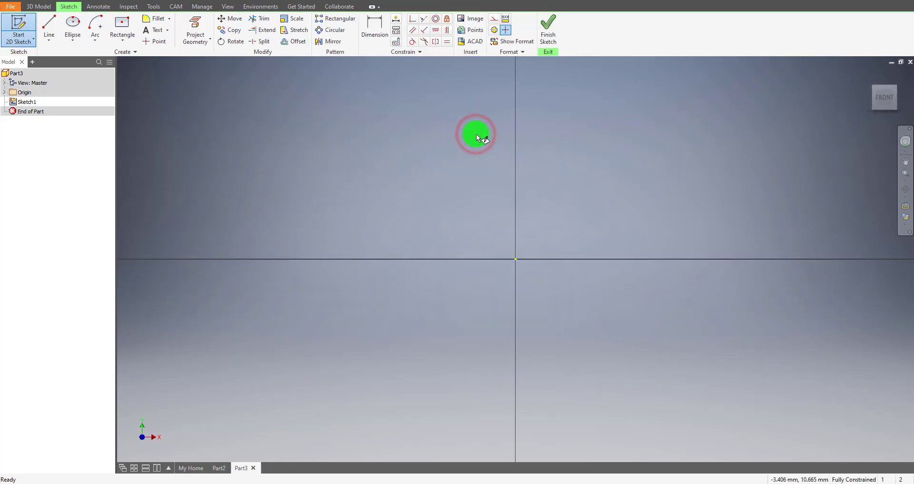
mouse_move(570, 159)
middle_down()
mouse_move(530, 165)
mouse_move(534, 184)
middle_up()
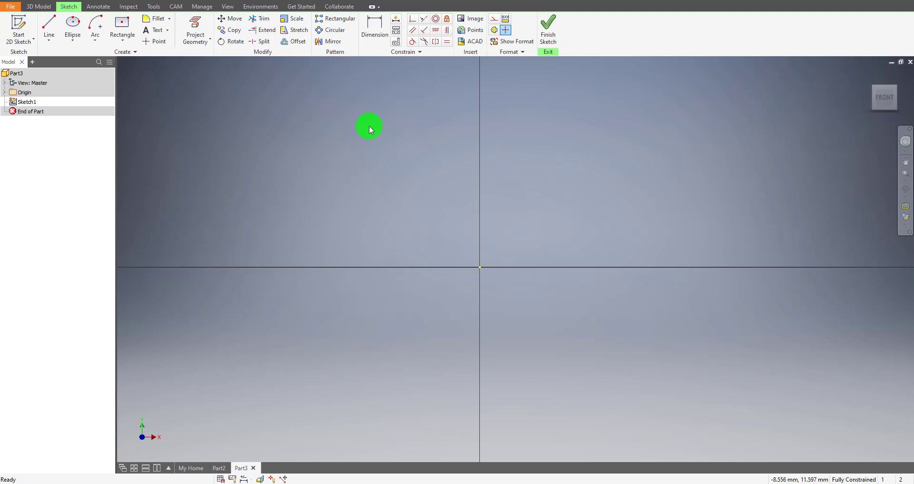
Open Application Options and the Sketch tab's Constraint Settings dialog
click(153, 6)
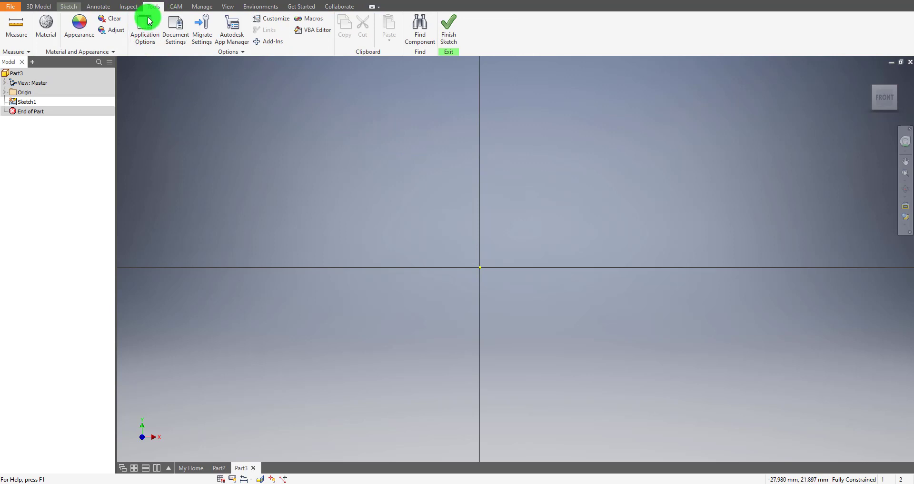
click(145, 38)
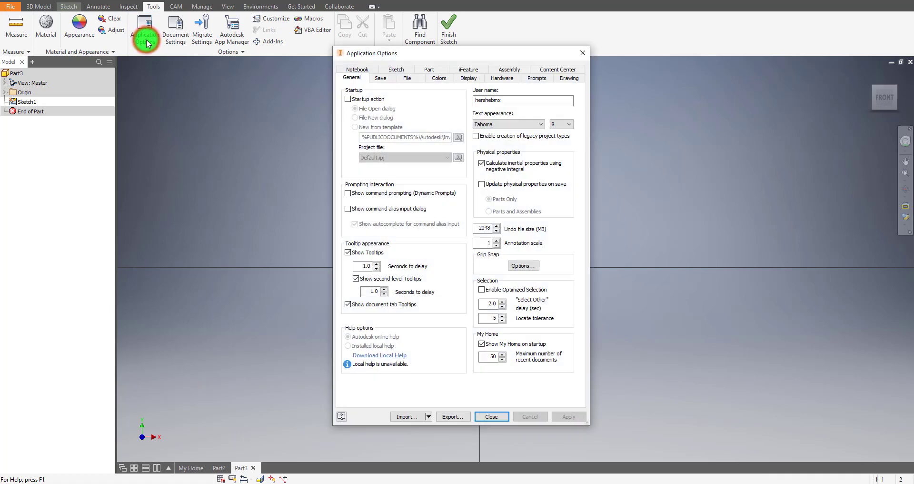
click(400, 71)
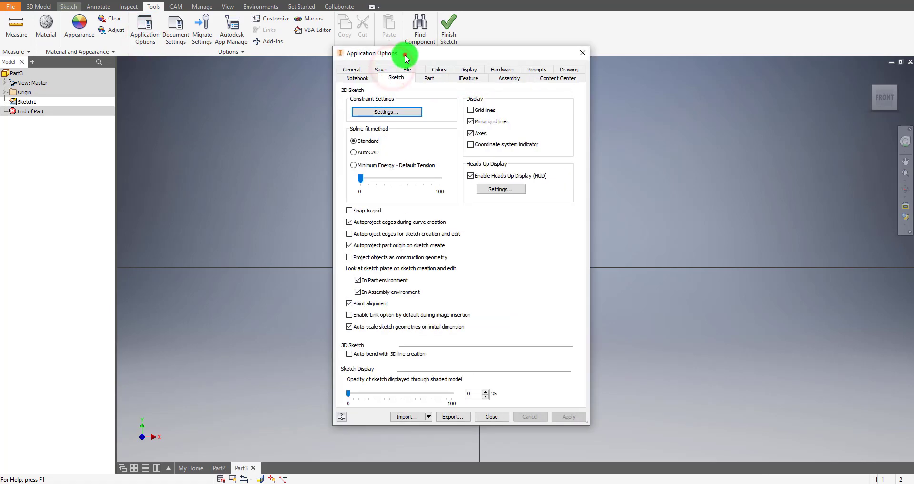
drag(406, 57, 408, 74)
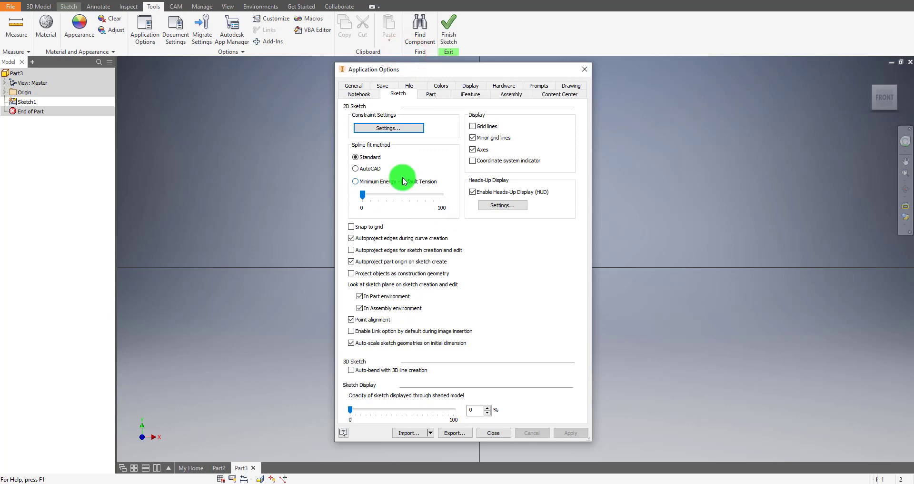
click(392, 129)
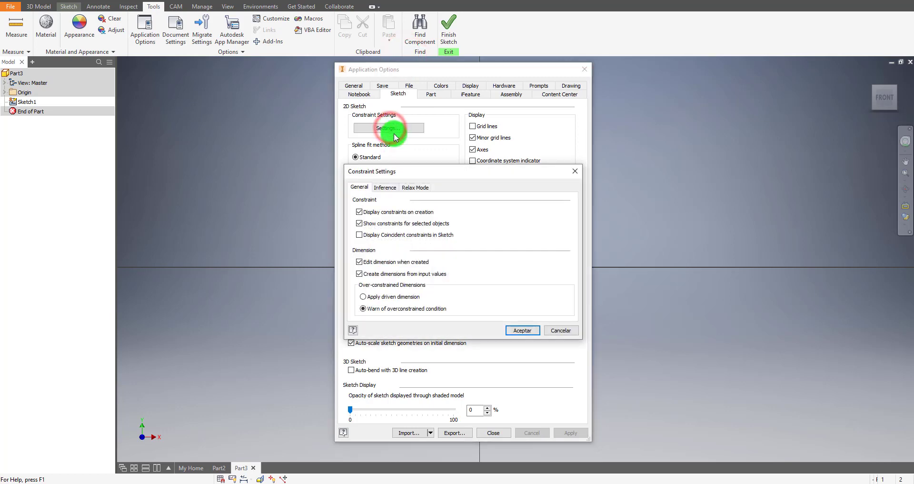
drag(448, 175, 272, 102)
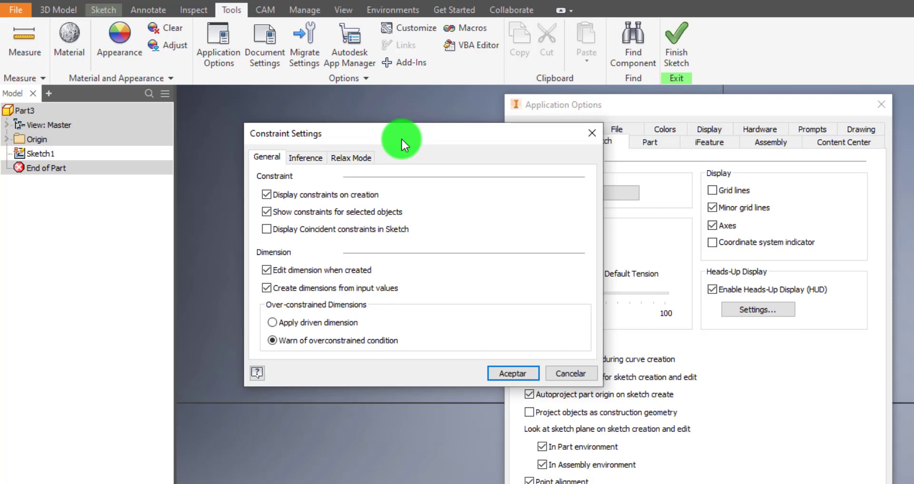
drag(380, 133, 389, 132)
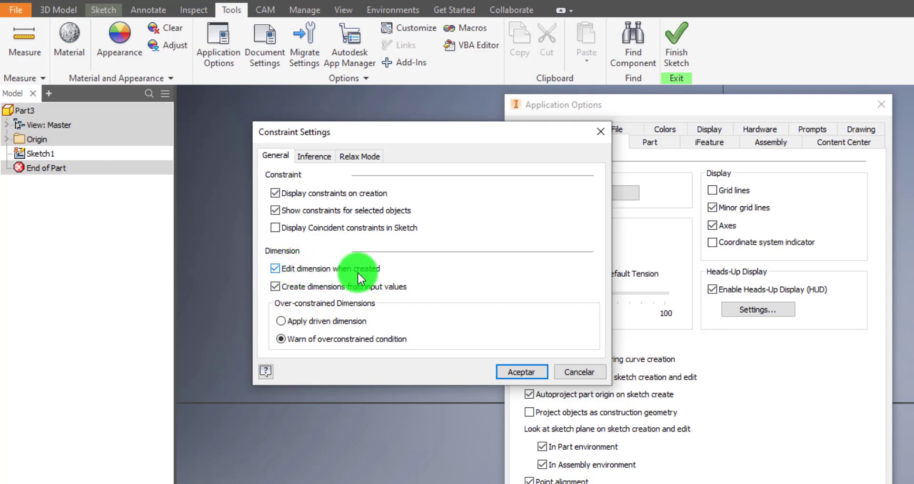
Turn on 'Edit dimension when created', accept, then apply and close Application Options
click(317, 268)
click(276, 267)
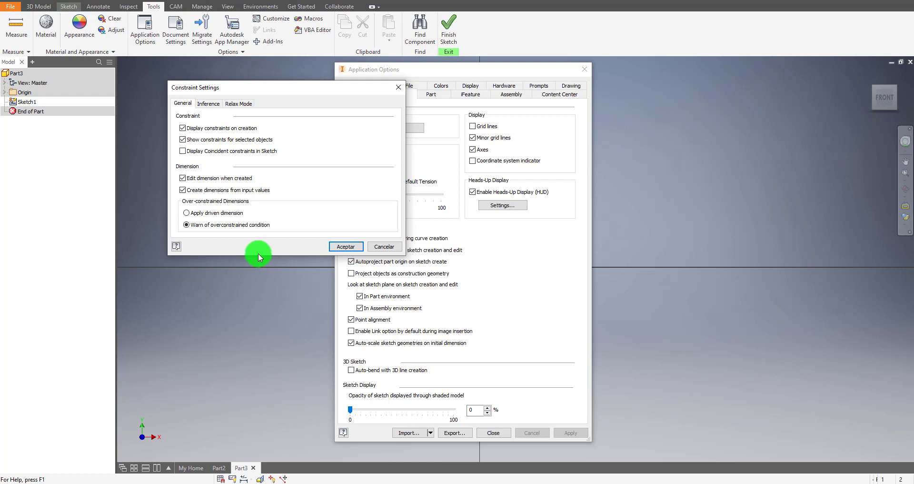
click(356, 248)
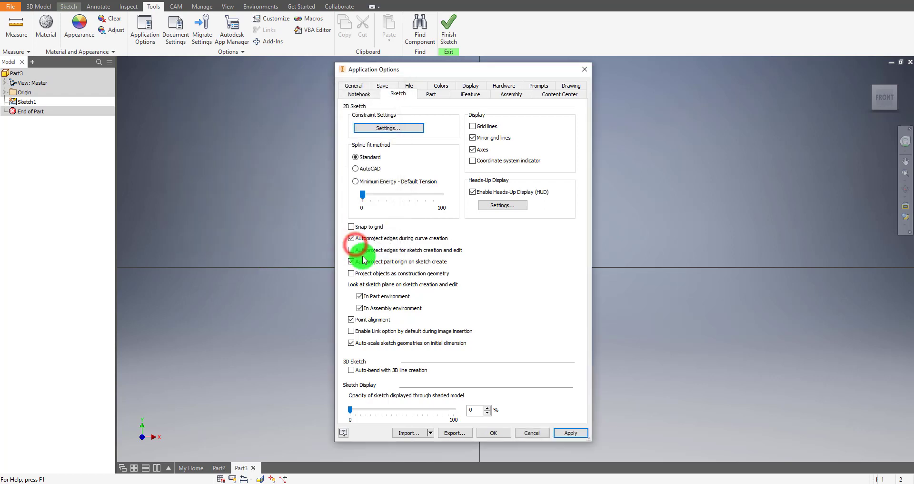
click(582, 434)
click(582, 433)
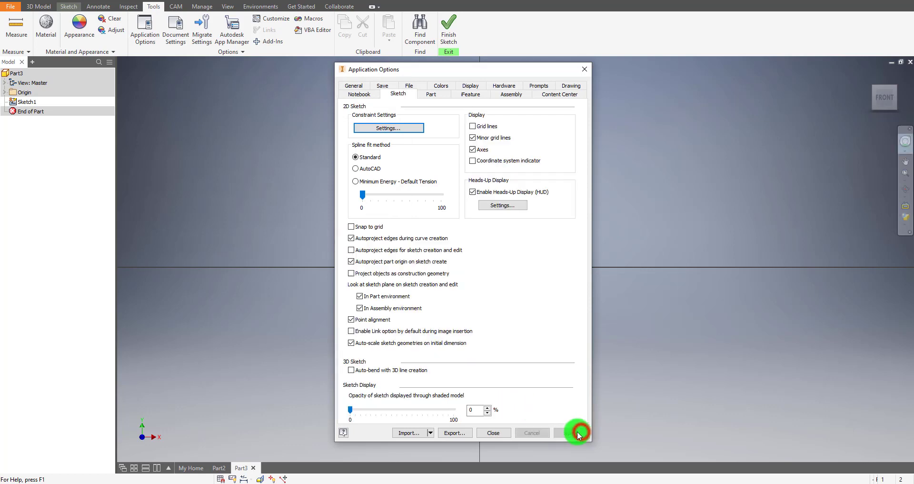
click(494, 433)
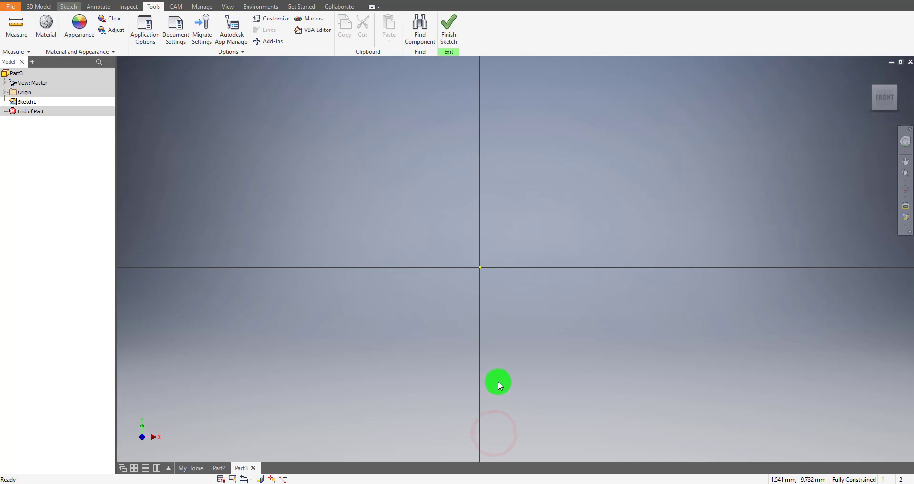
Draw a Two Point Center Rectangle from the origin to an upper-right corner, then end the tool
click(67, 7)
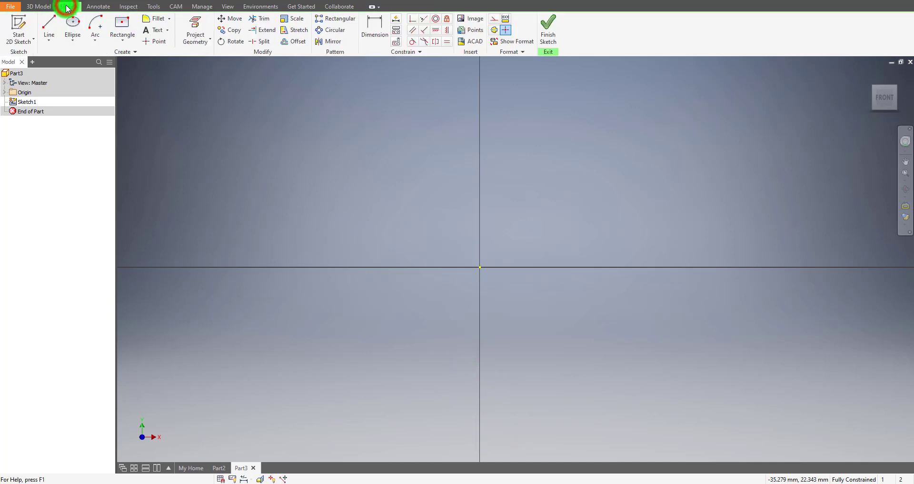
click(121, 27)
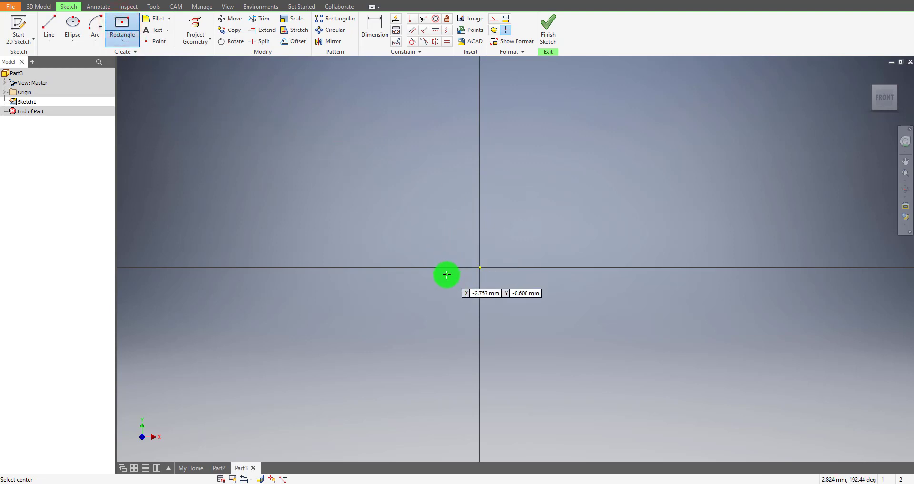
click(121, 40)
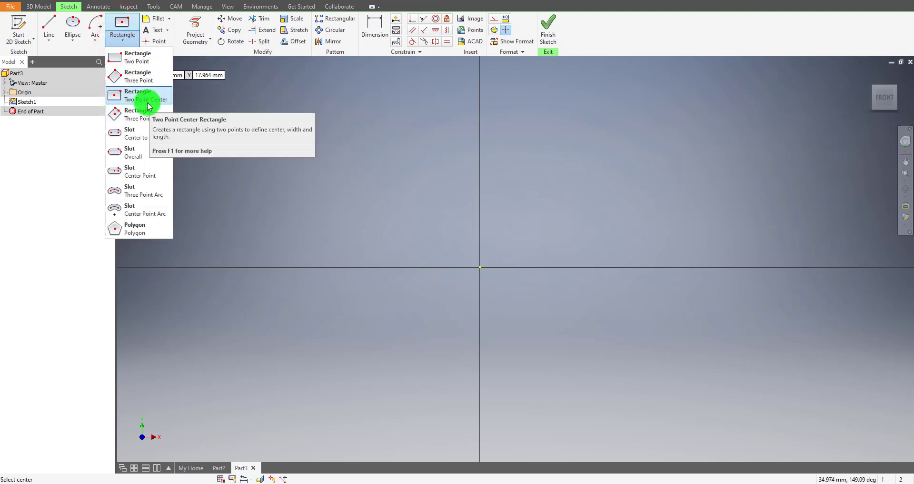
click(123, 95)
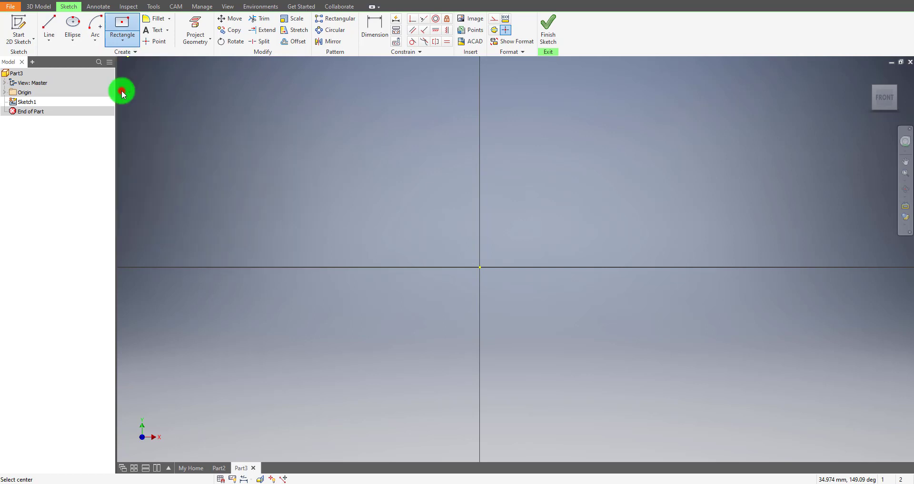
click(479, 267)
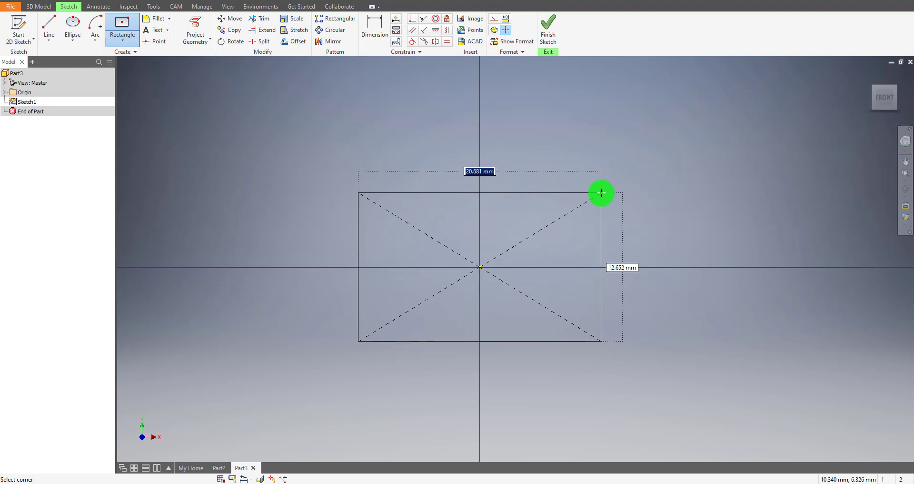
click(644, 188)
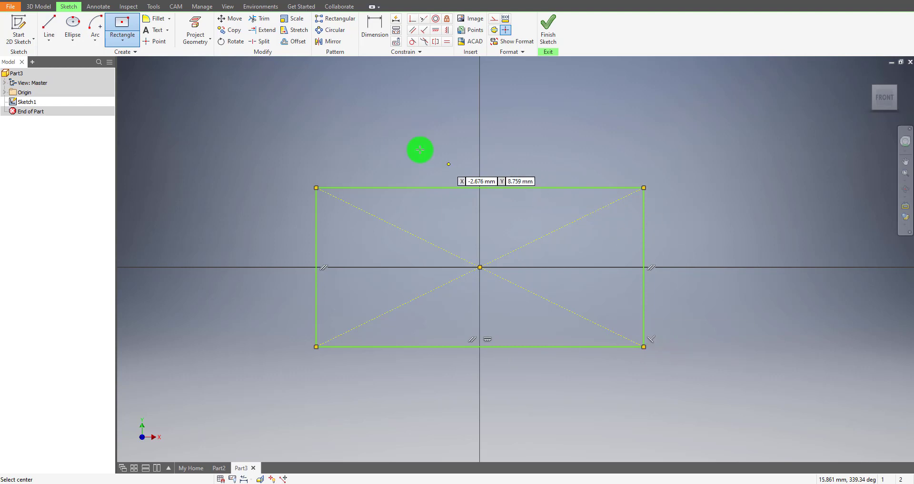
right_click(385, 122)
click(401, 156)
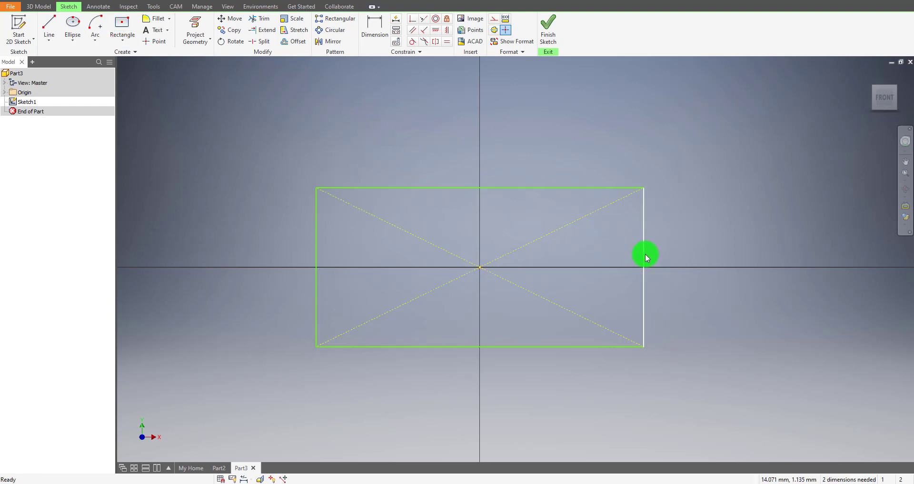
Drag the rectangle's top edge downward to reduce its height, then deselect it
mouse_move(645, 253)
mouse_down()
mouse_move(538, 253)
mouse_move(716, 250)
mouse_move(617, 252)
mouse_up()
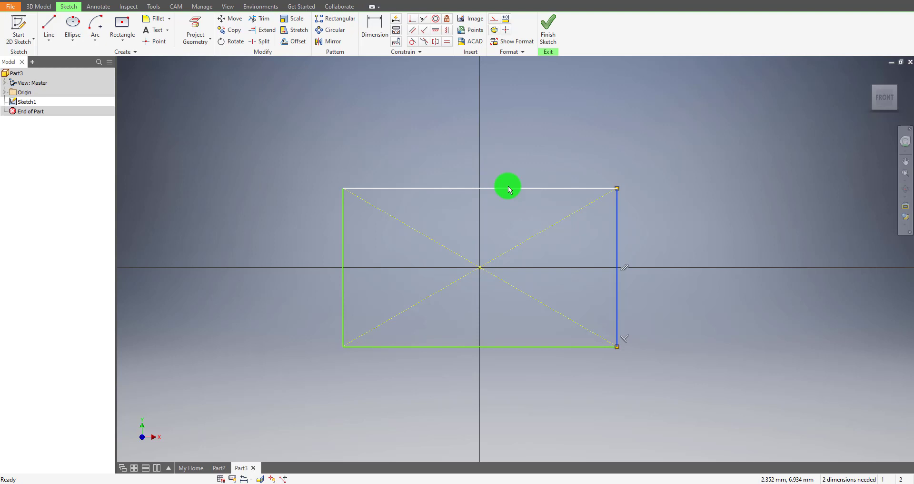
drag(508, 187, 505, 208)
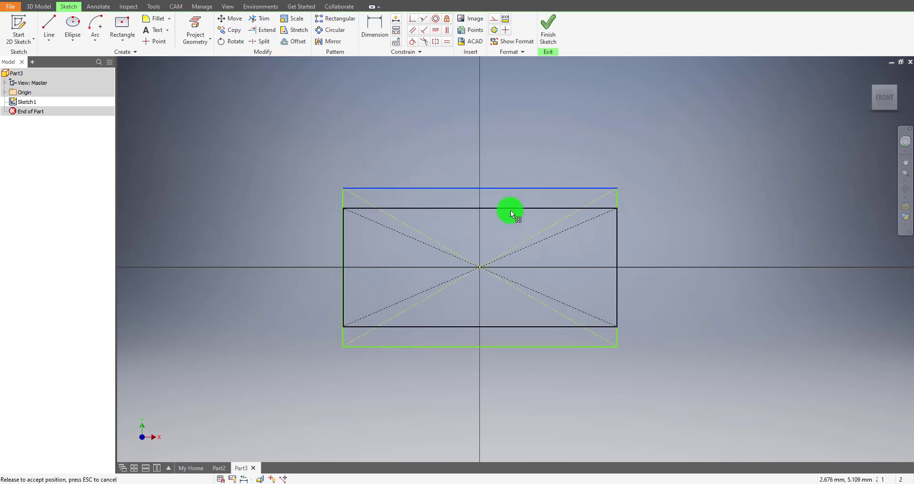
mouse_move(506, 208)
mouse_down()
mouse_move(508, 186)
mouse_move(509, 222)
mouse_up()
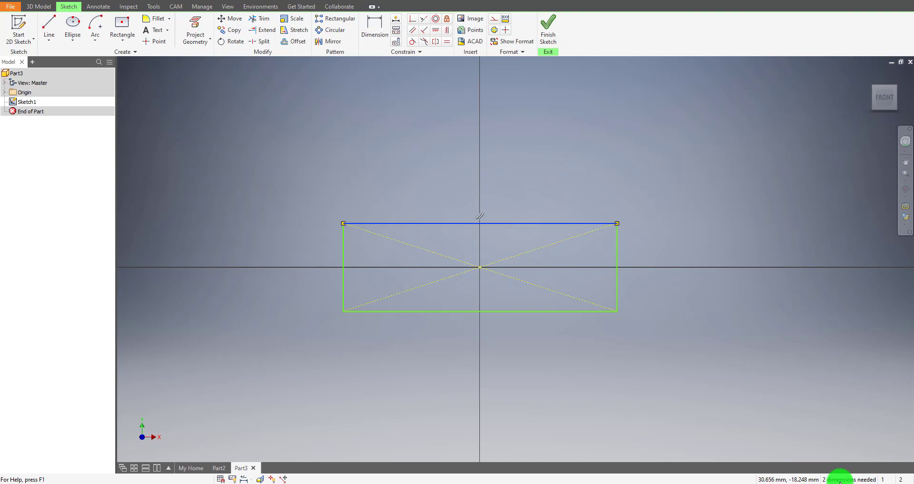
click(673, 148)
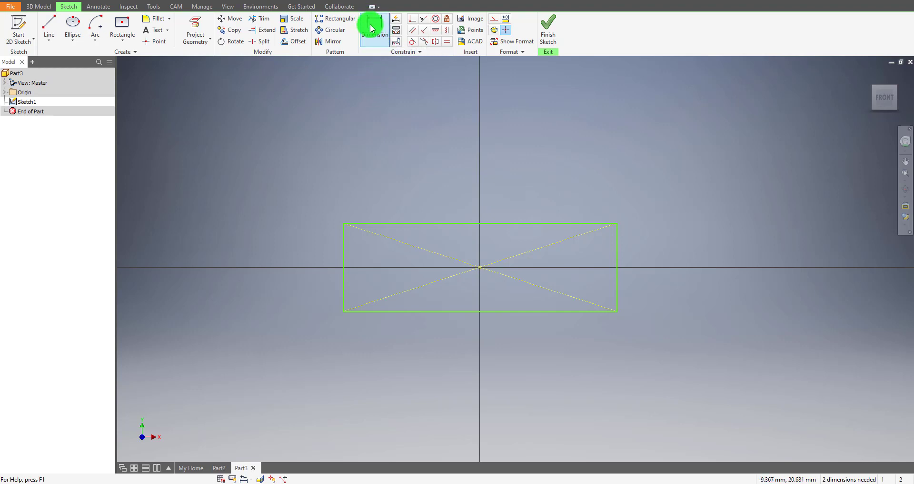
Dimension the rectangle's top edge to a 150 mm width
click(373, 28)
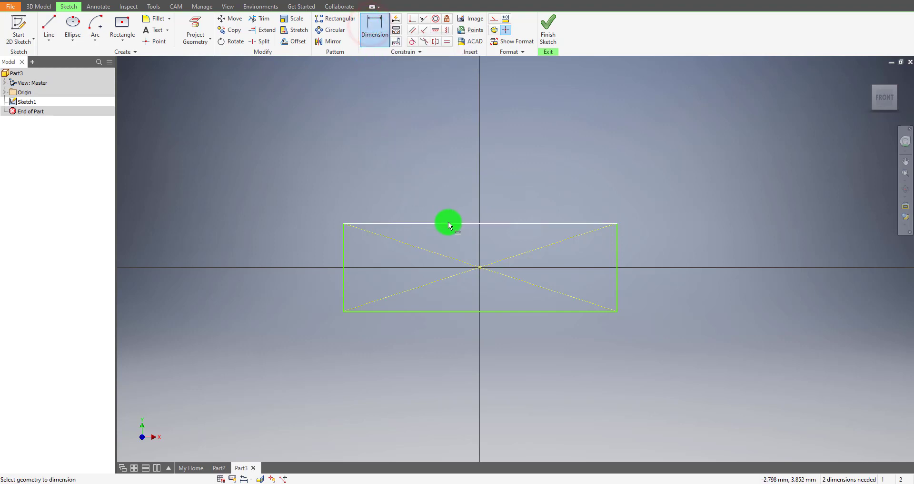
click(550, 223)
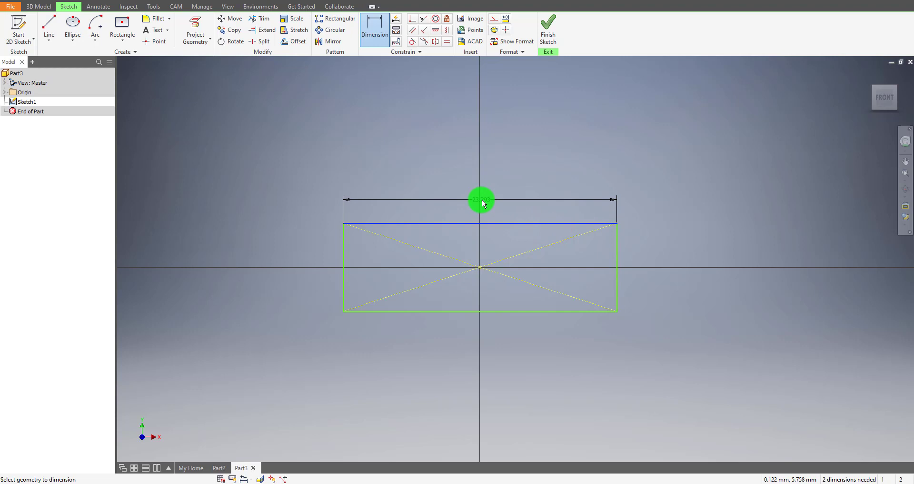
click(483, 200)
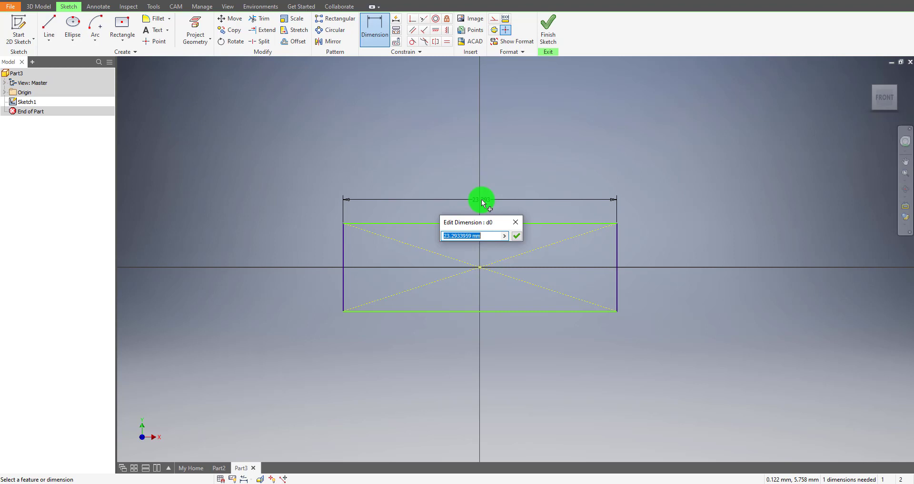
text(1)
text(50.0)
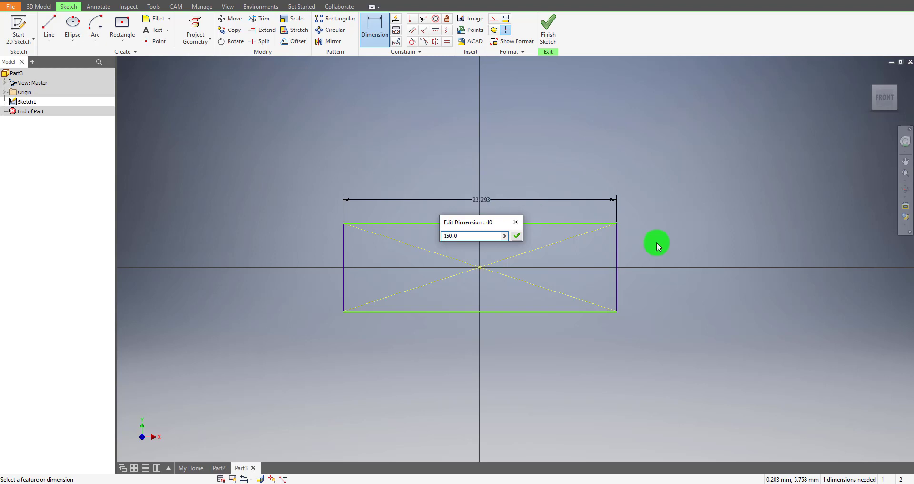
click(517, 235)
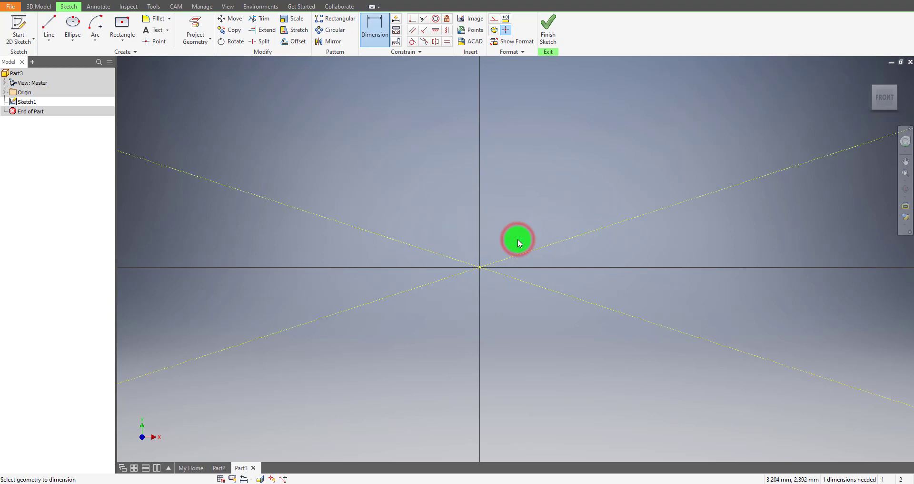
scroll(518, 238, down, 5)
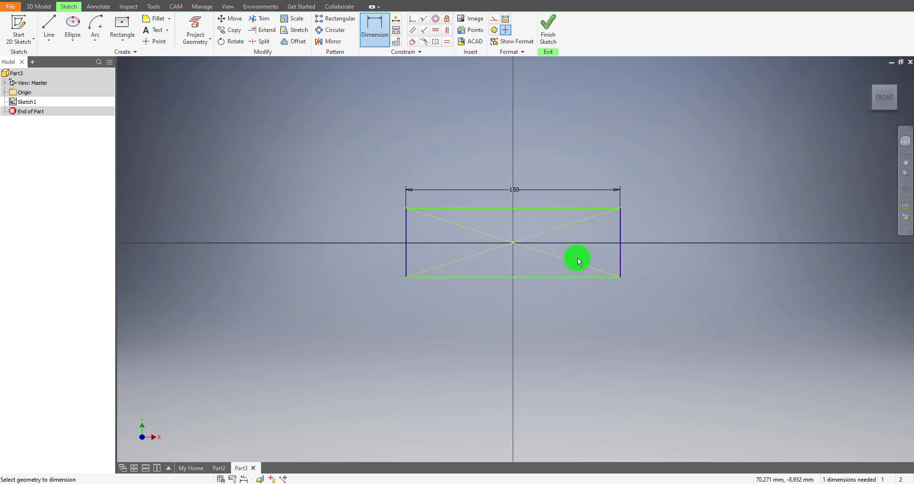
scroll(421, 232, up, 3)
scroll(419, 228, down, 5)
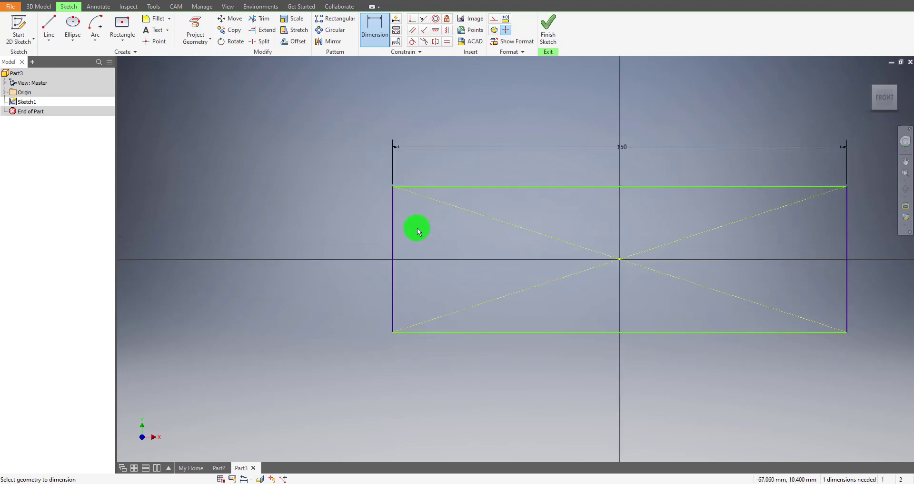
scroll(417, 228, up, 2)
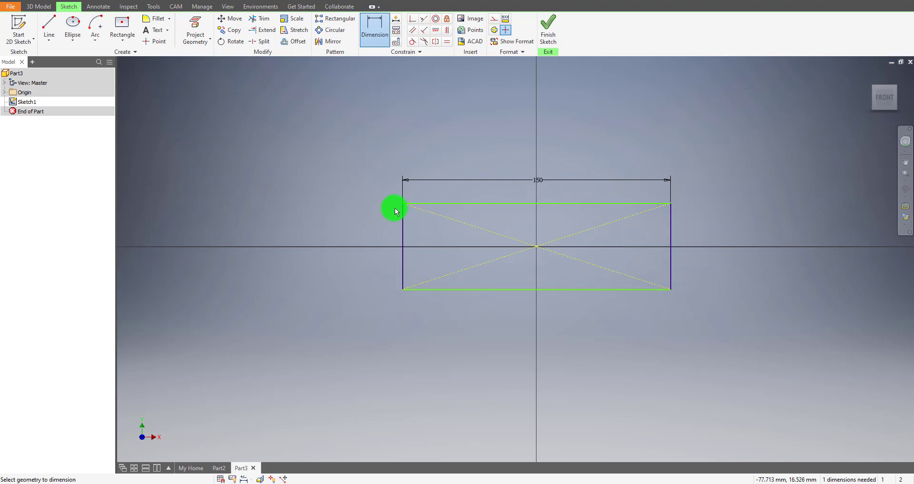
Dimension the left edge to 80 mm height, end dimensioning, and move the 80 dimension closer
click(402, 220)
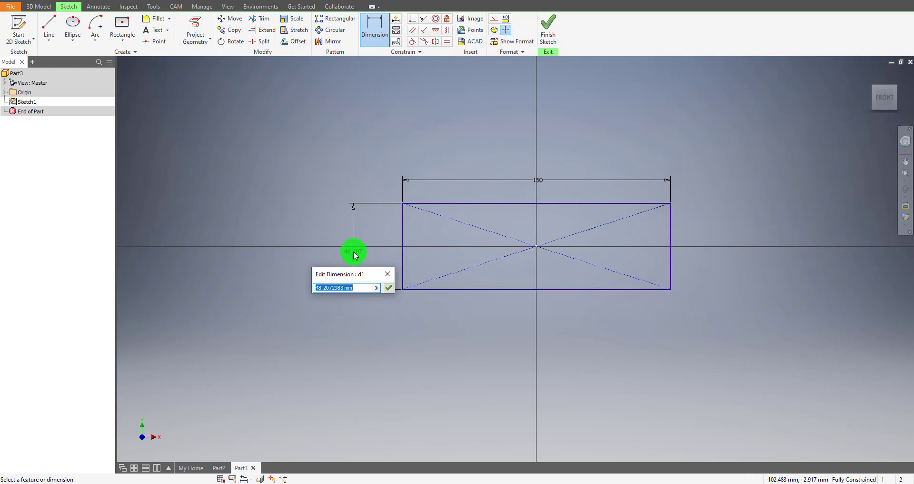
text(1)
key(BackSpace)
text(80)
key(Return)
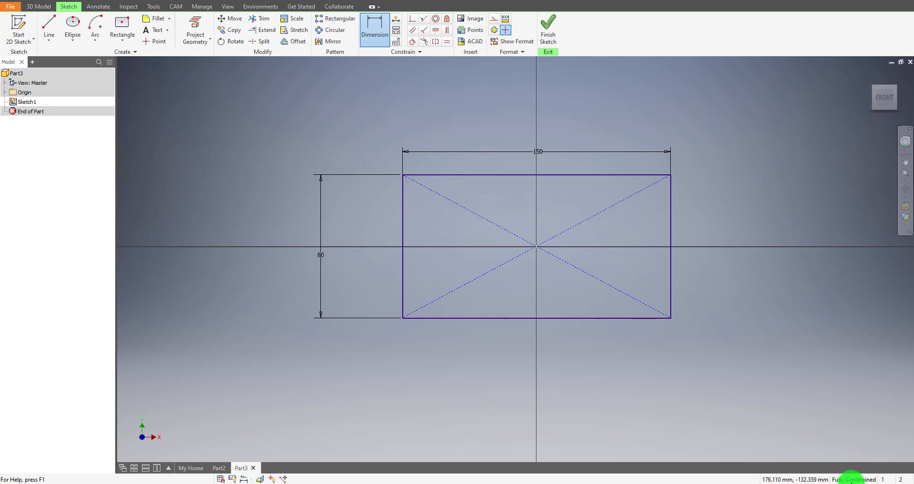
scroll(427, 202, up, 5)
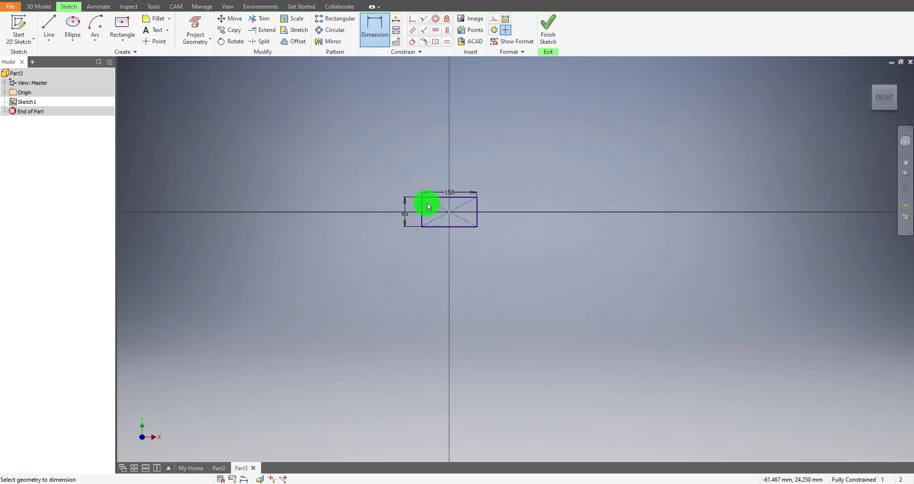
scroll(445, 209, down, 3)
scroll(445, 210, down, 3)
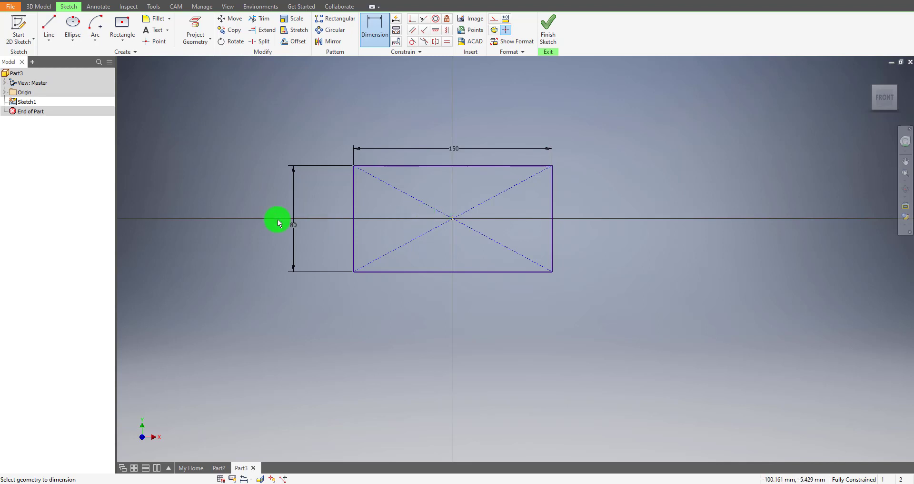
right_click(253, 130)
click(286, 131)
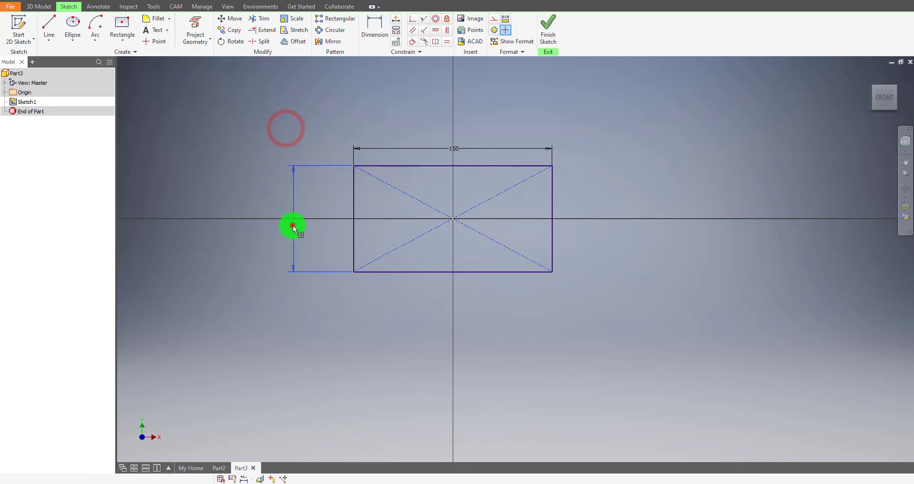
drag(292, 224, 338, 232)
scroll(296, 248, down, 2)
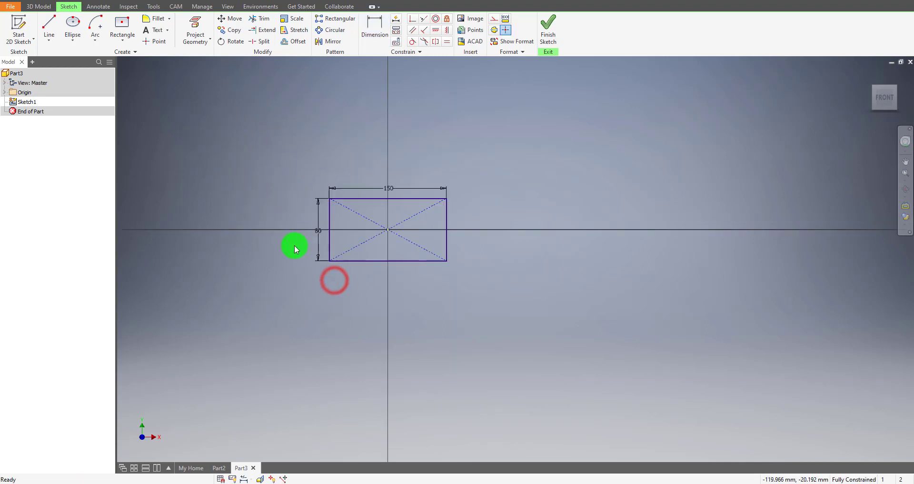
scroll(500, 374, up, 3)
scroll(448, 287, down, 2)
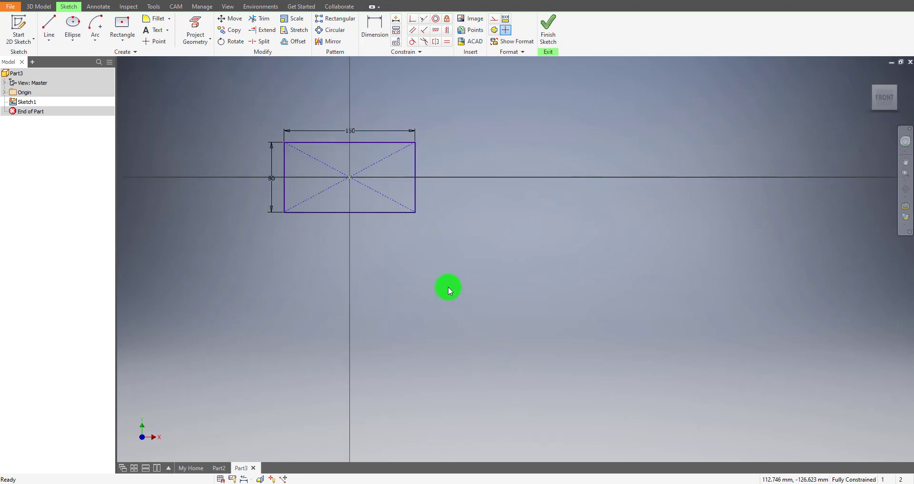
Draw a Two Point Rectangle by two corners above the 150×80 rectangle, then end the tool
click(119, 37)
click(140, 66)
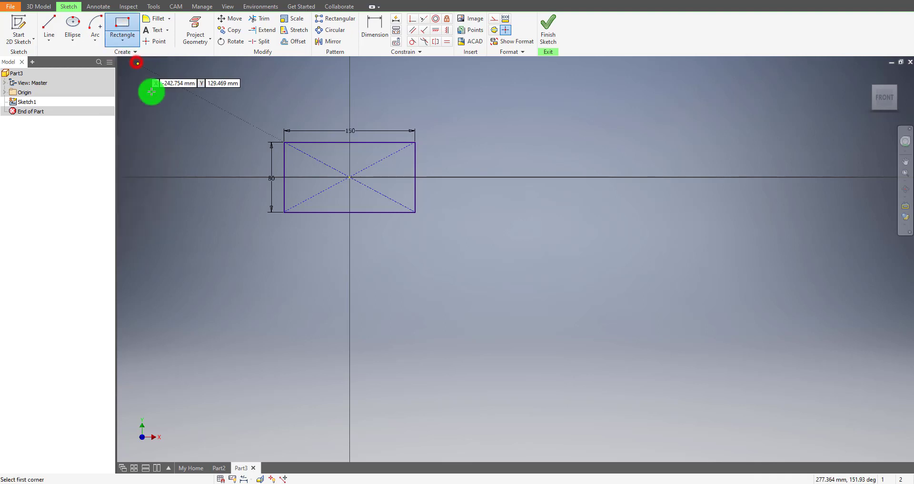
middle_drag(267, 200, 365, 310)
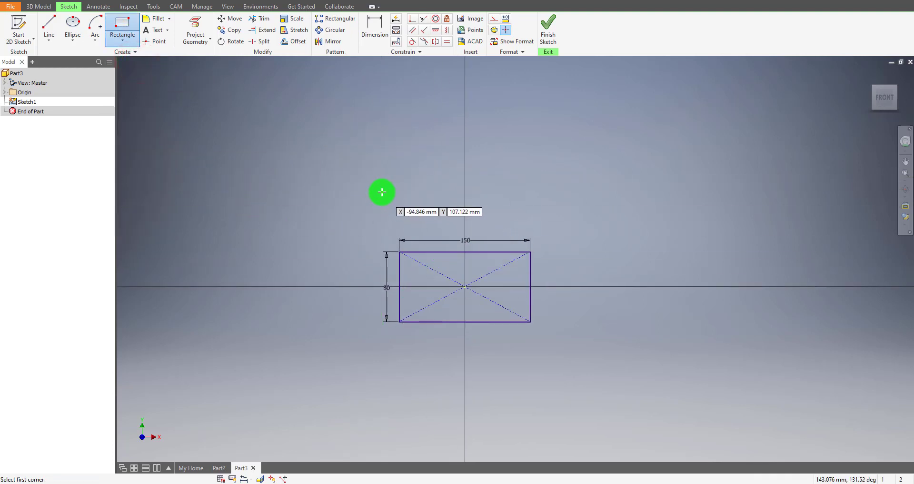
click(363, 177)
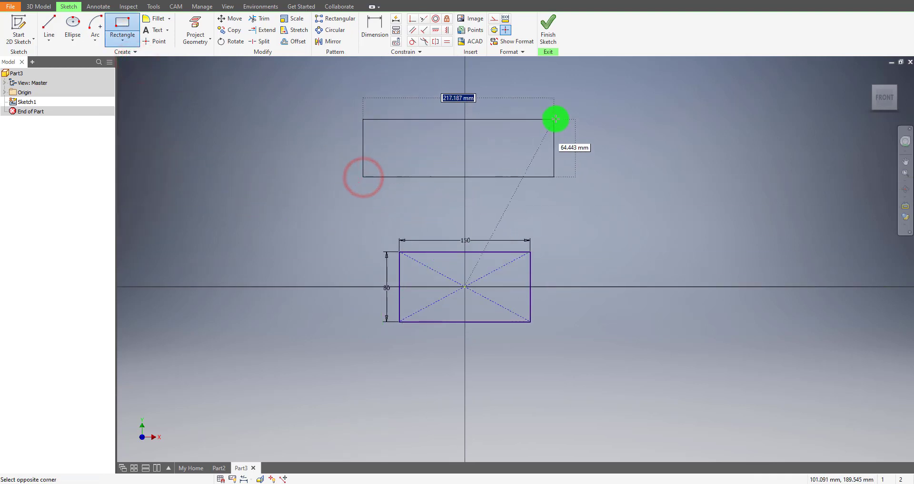
click(515, 96)
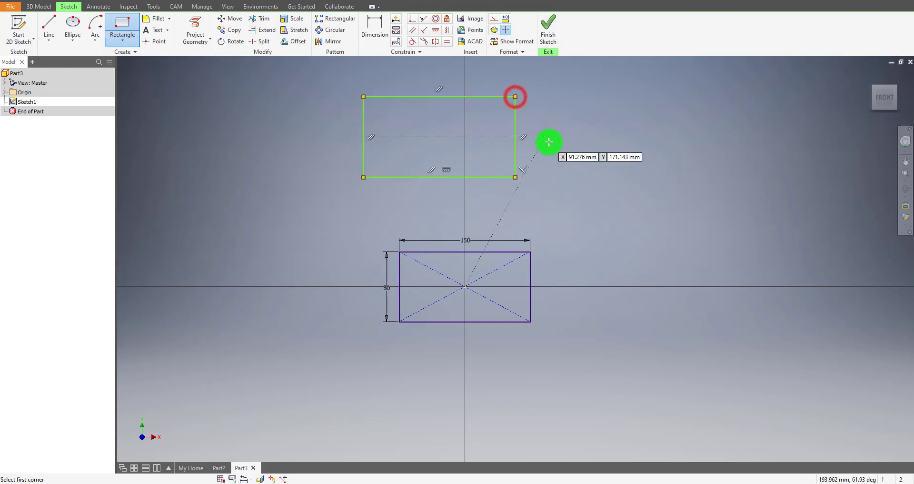
middle_drag(589, 194, 606, 242)
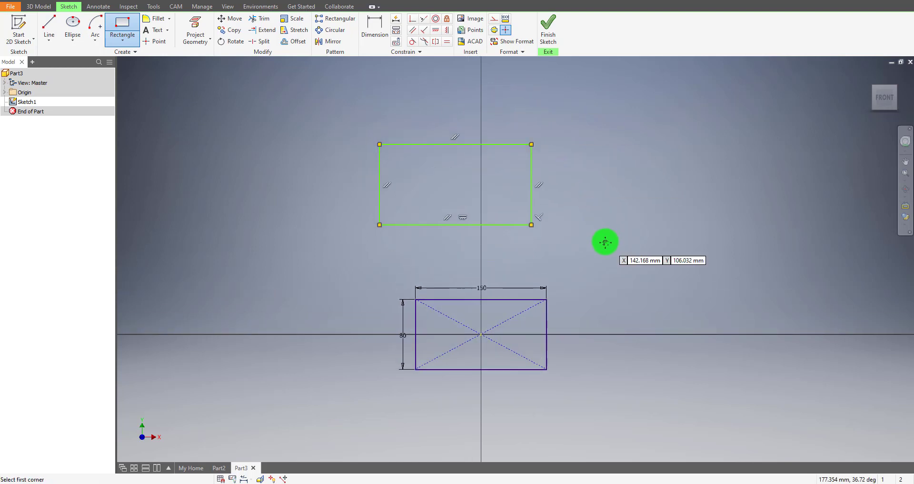
right_click(376, 84)
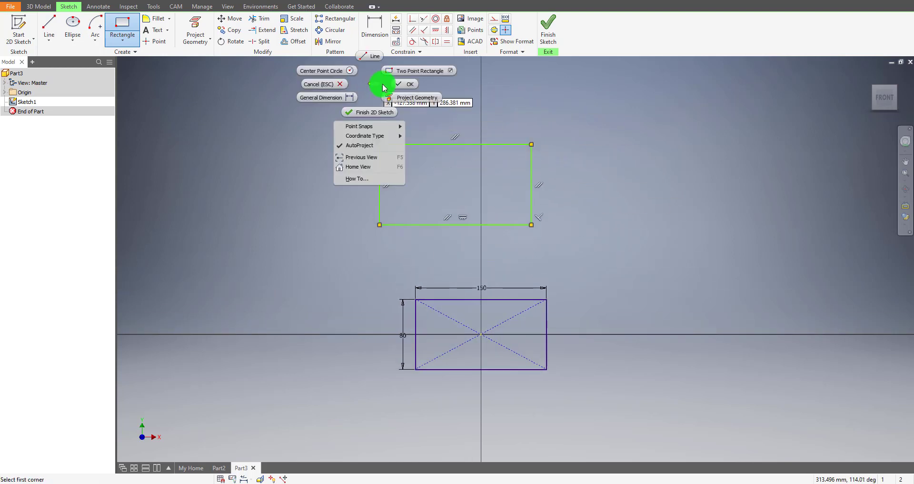
click(396, 85)
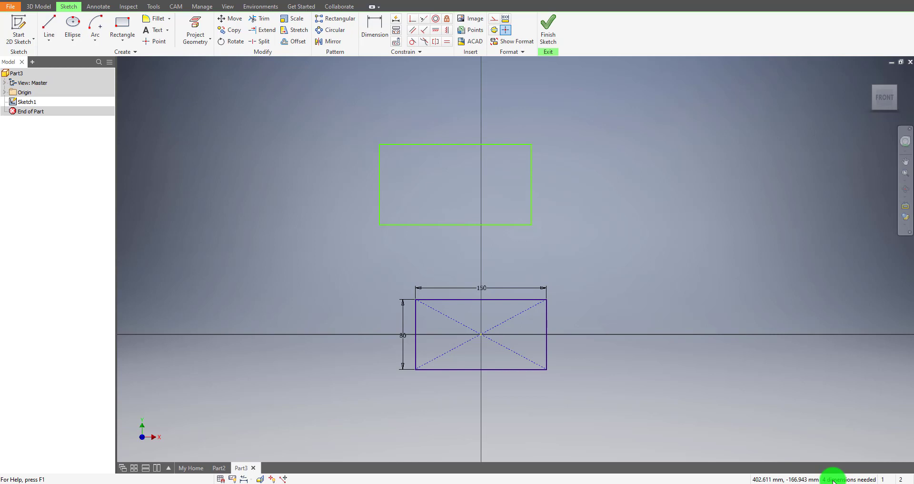
Dimension the upper rectangle's top edge to 180 mm and left edge to 110 mm
click(375, 33)
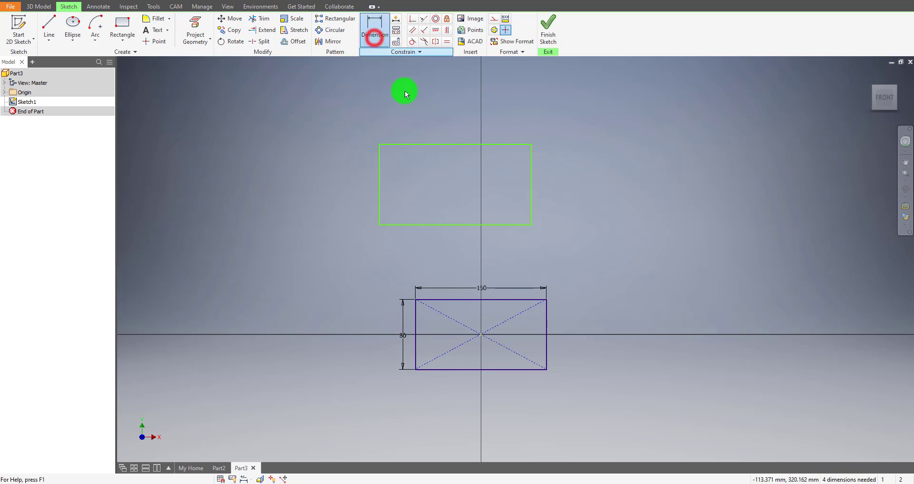
click(430, 146)
click(436, 128)
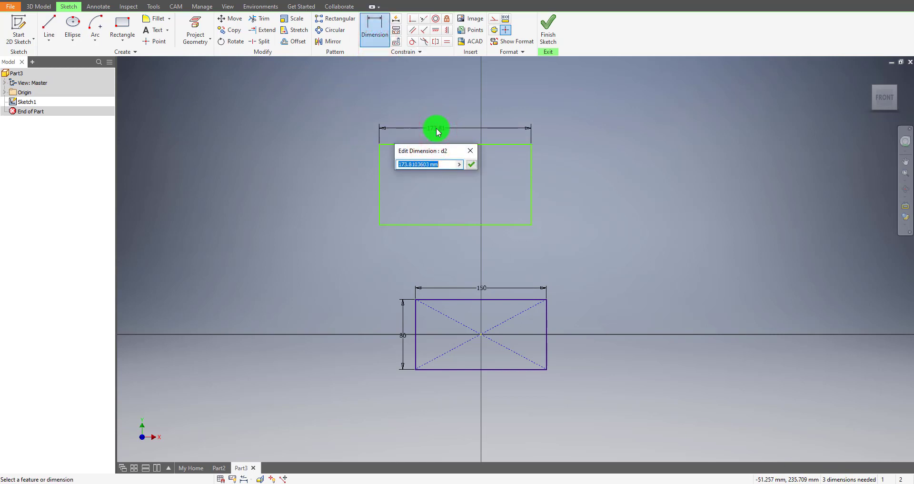
text(180)
key(Return)
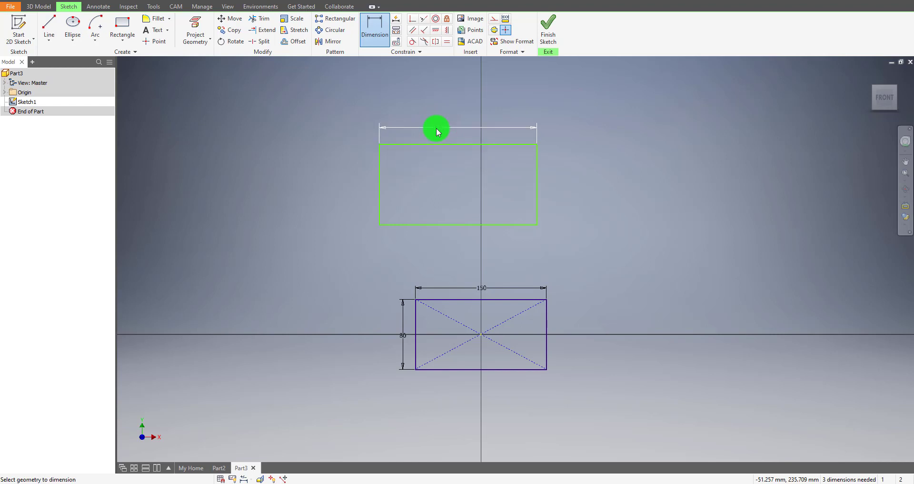
click(379, 192)
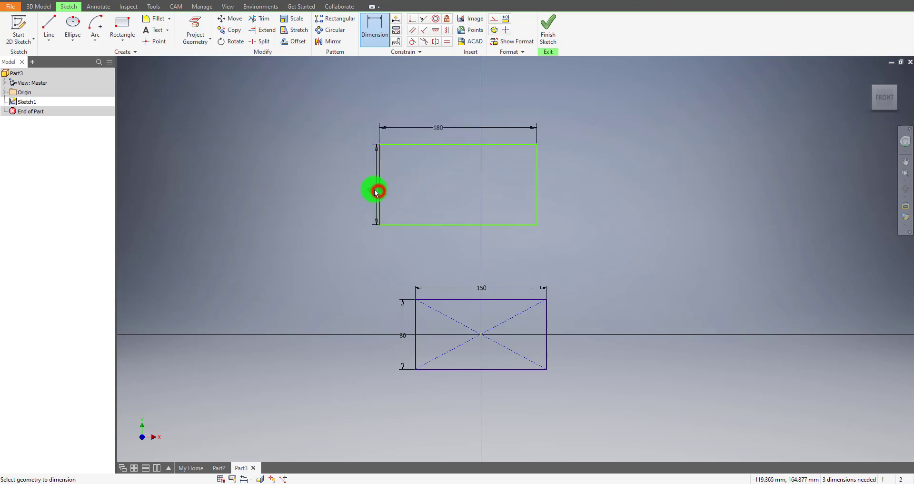
click(357, 186)
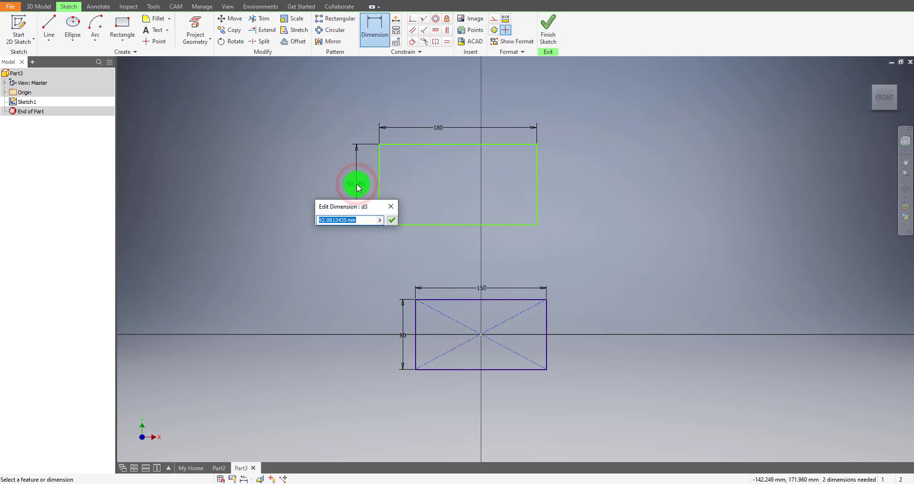
text(110)
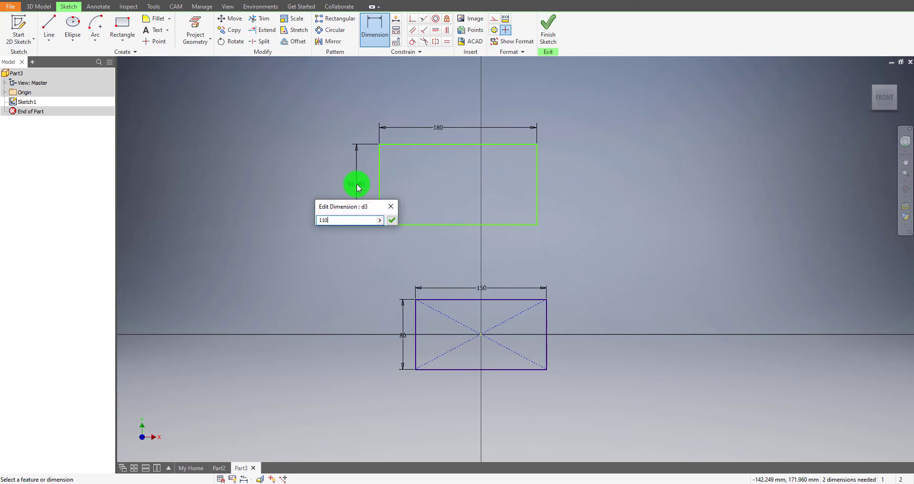
key(Return)
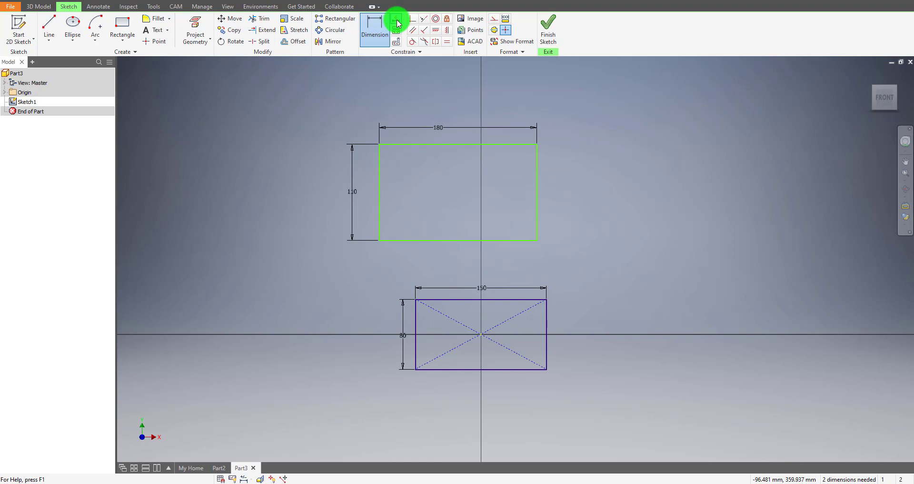
mouse_move(396, 18)
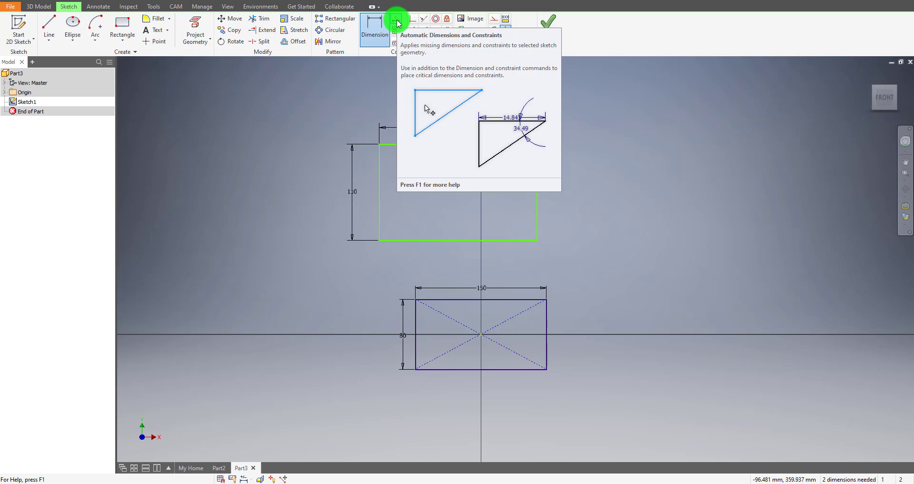
click(398, 23)
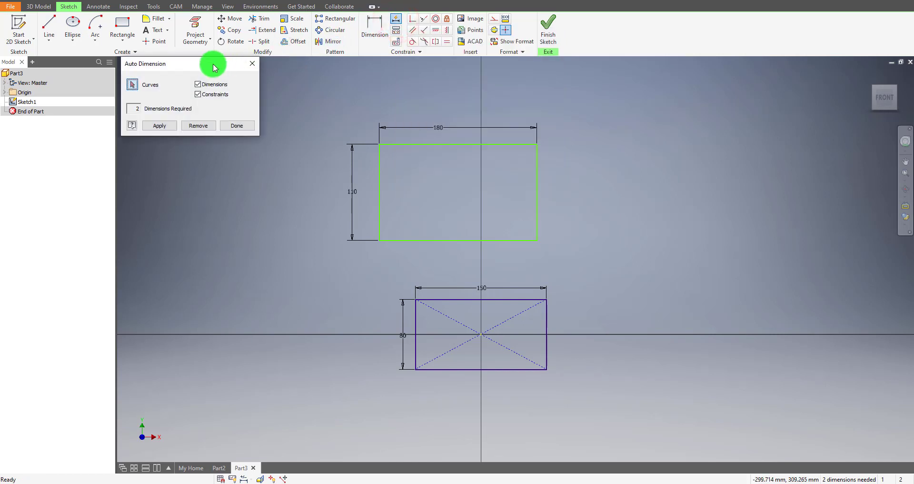
drag(204, 68, 368, 75)
drag(451, 81, 695, 121)
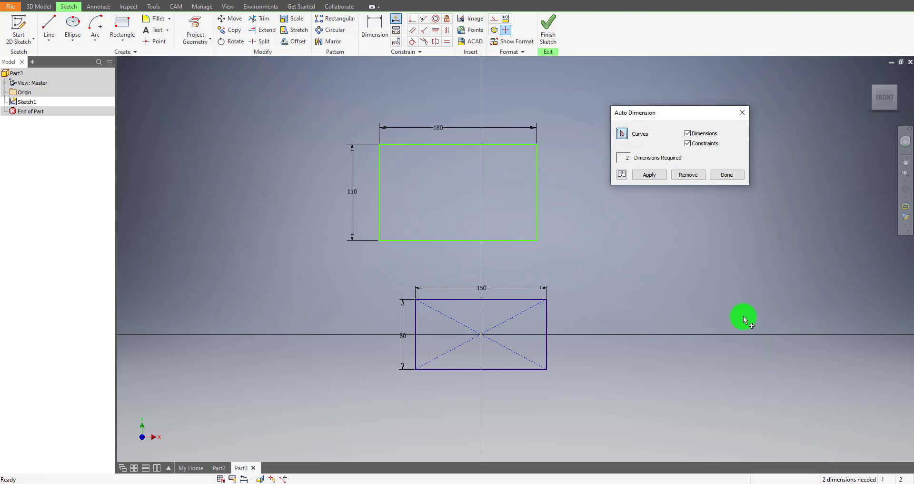
click(622, 134)
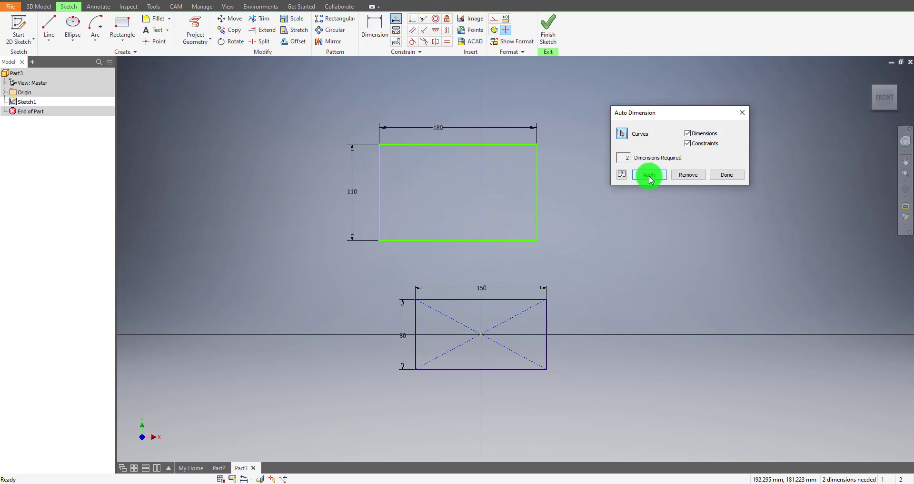
click(651, 176)
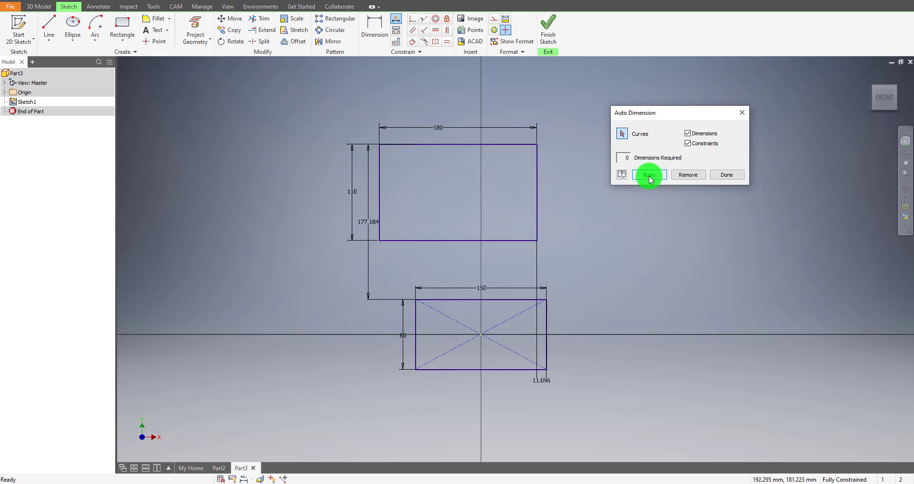
click(728, 174)
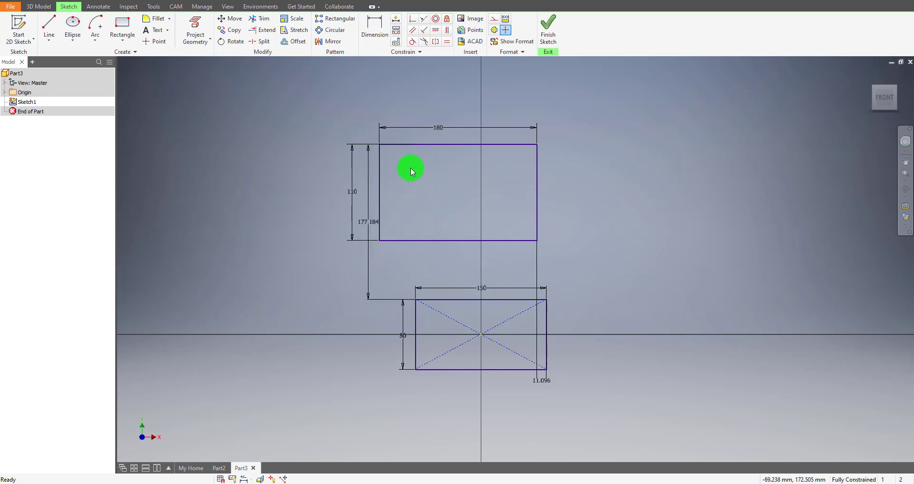
click(370, 224)
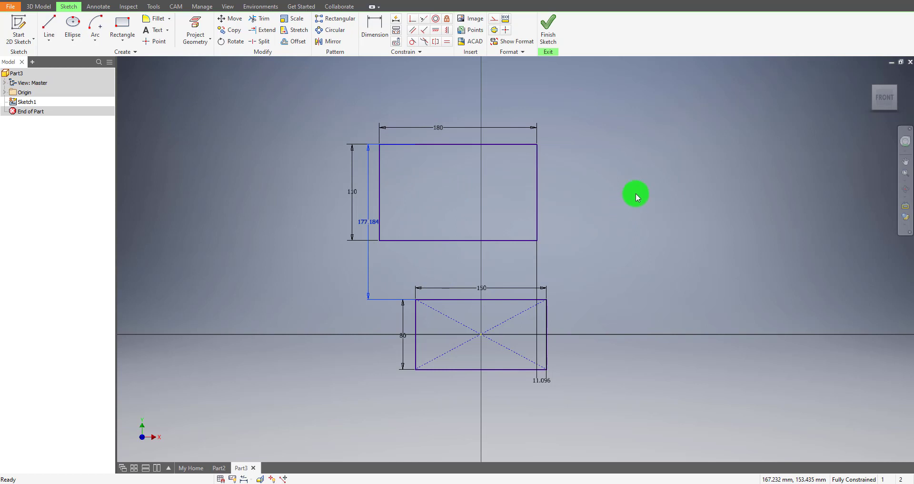
key(Delete)
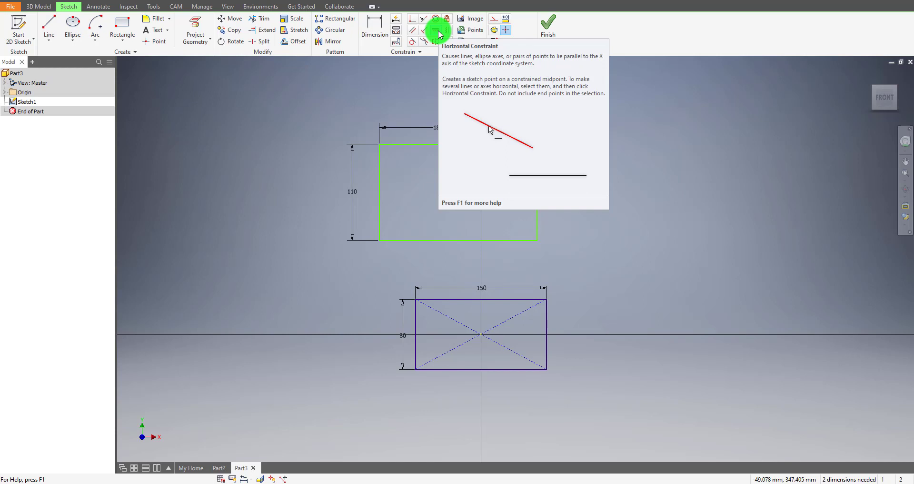
Align the outer rectangle's left-edge midpoint horizontally and bottom-edge midpoint vertically with the centre point
click(437, 30)
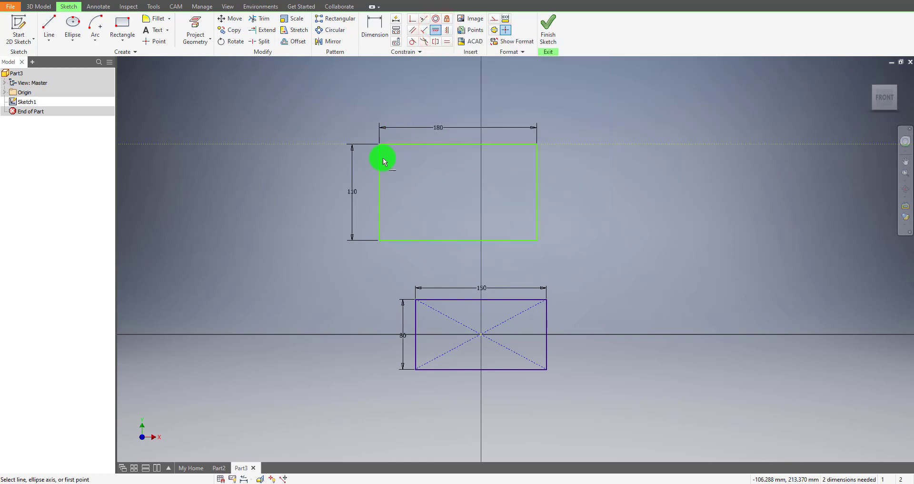
click(380, 192)
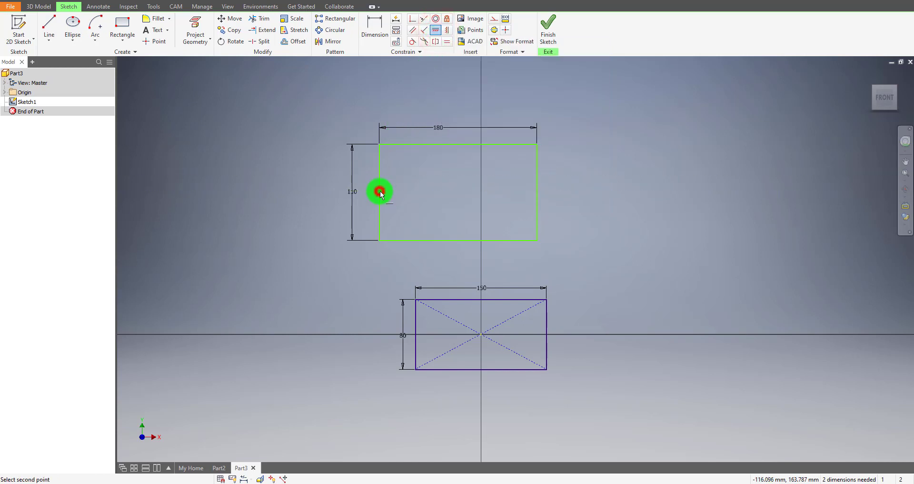
click(481, 336)
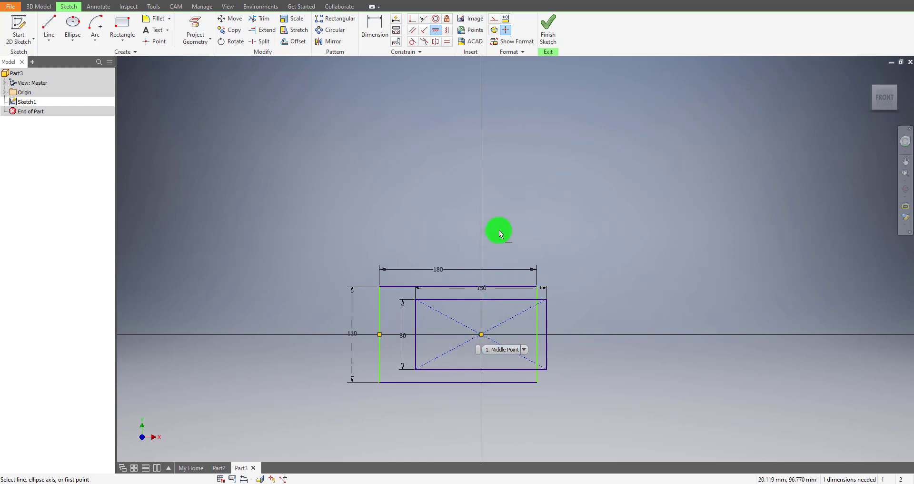
click(448, 30)
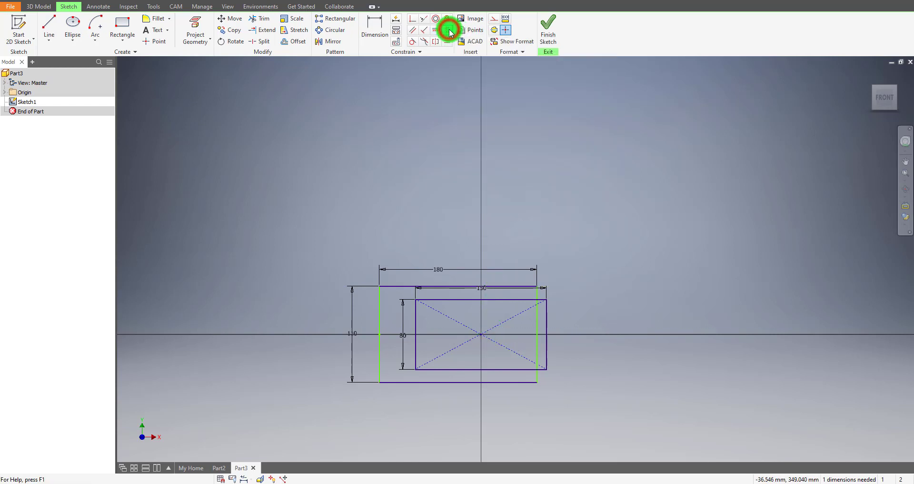
click(458, 384)
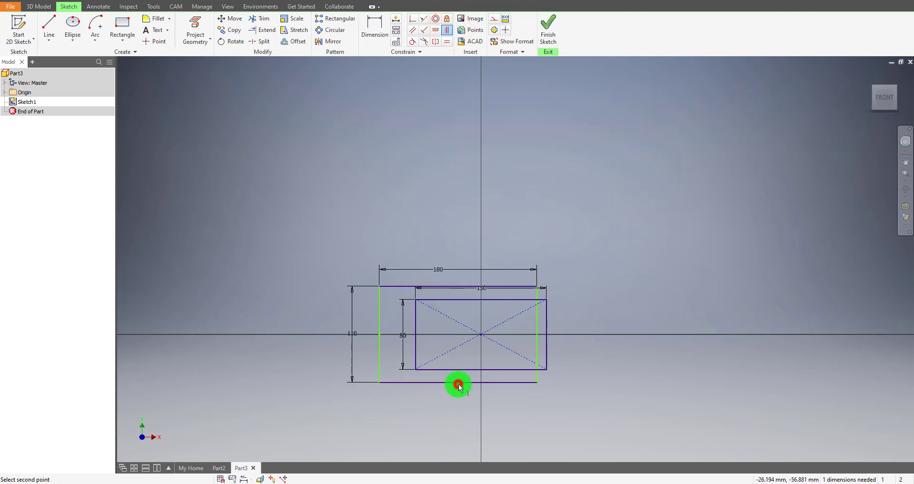
click(479, 333)
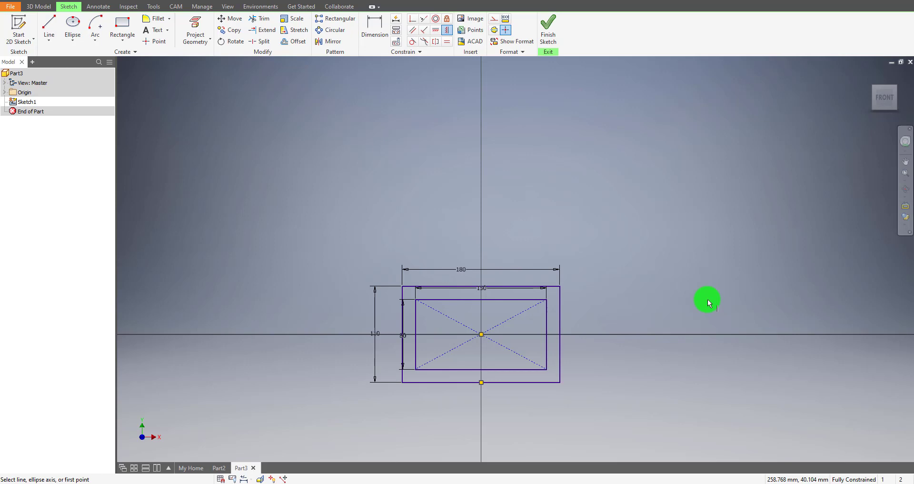
Finish the sketch and extrude the region between the rectangles 20 mm in the reversed direction
key(Escape)
key(F6)
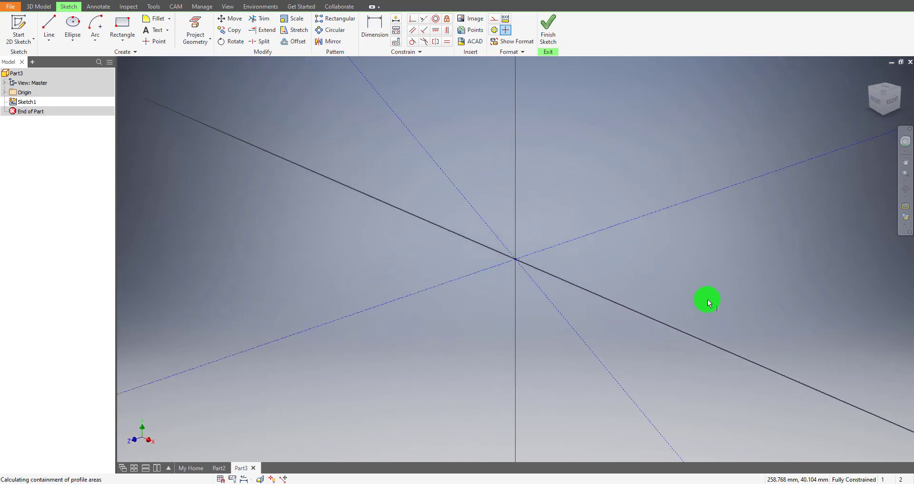
key(e)
scroll(398, 239, down, 5)
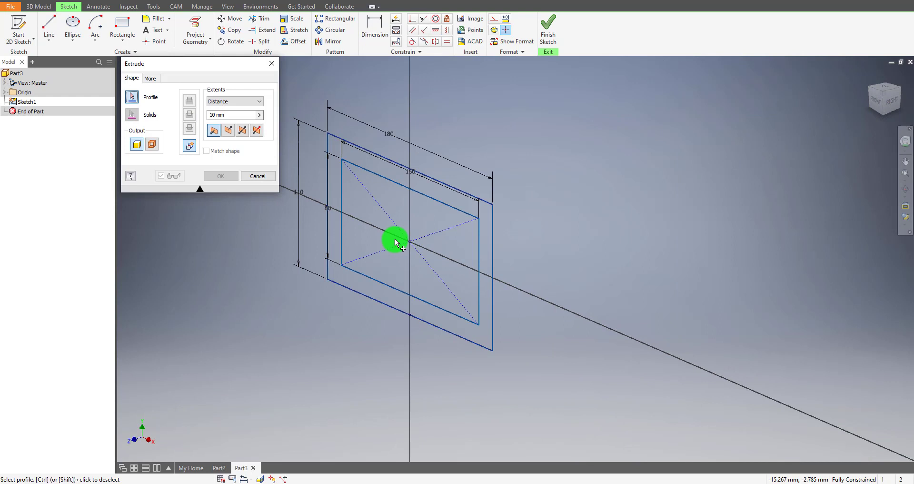
click(490, 214)
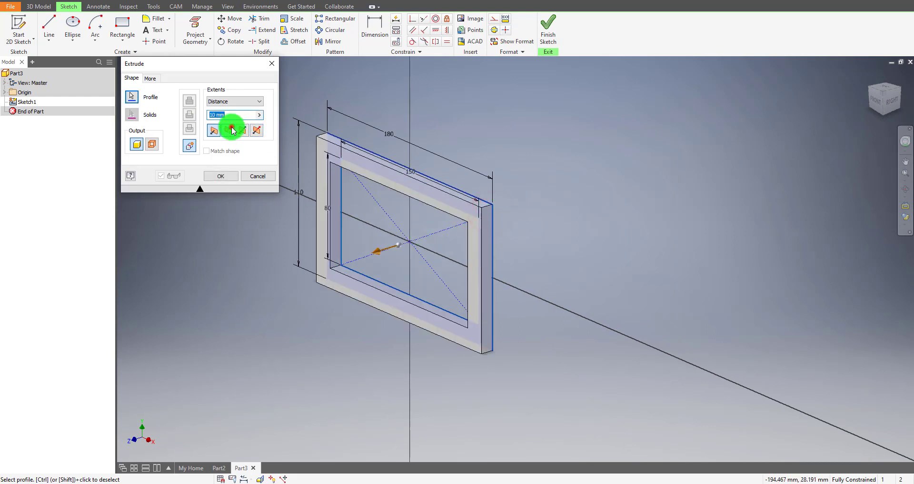
click(229, 129)
text(20)
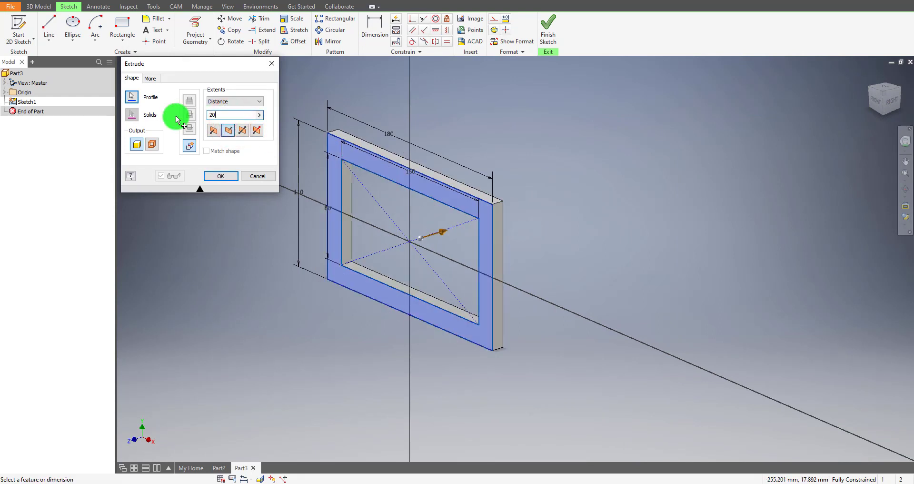
key(Return)
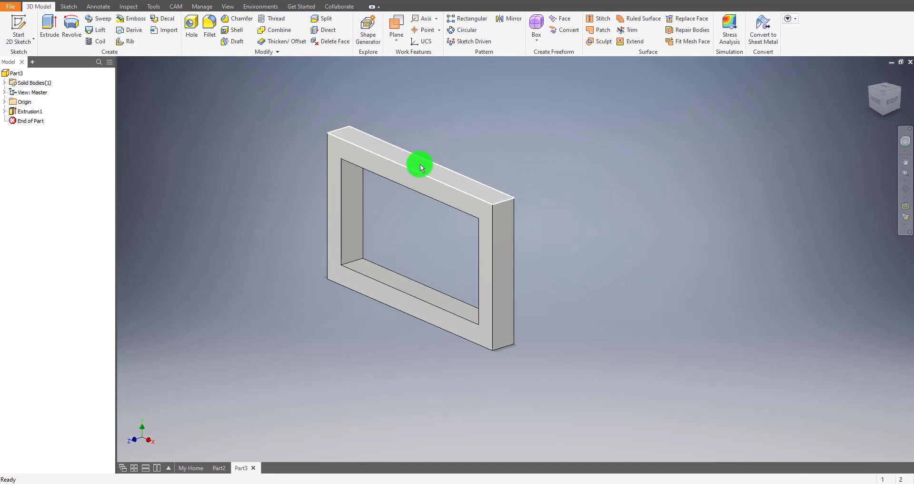
middle_drag(673, 282, 709, 304)
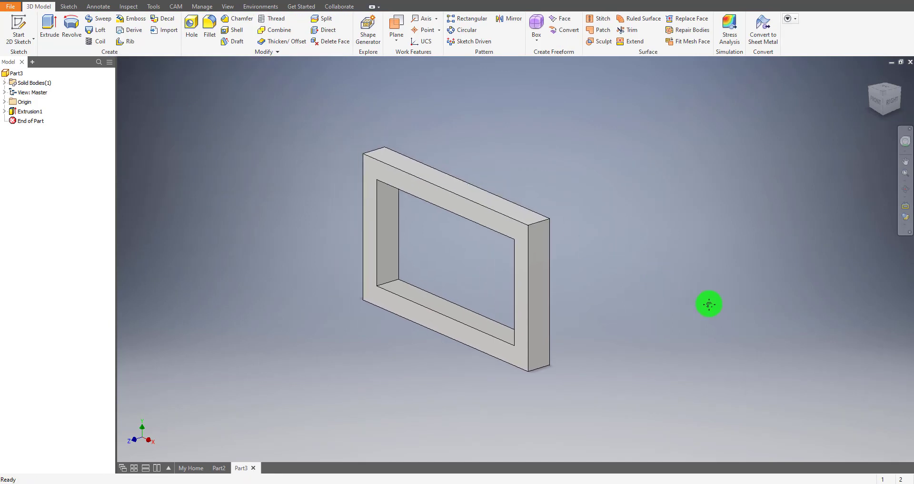